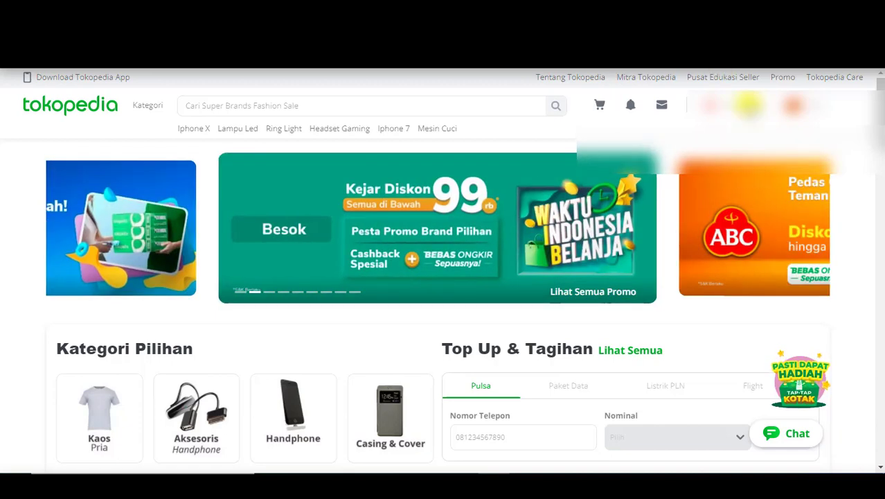
# Open the shop's product list in Tokopedia Seller and go to the bulk product adding page (Tambah Sekaligus)
pyautogui.moveTo(740, 105)
pyautogui.click(751, 249)
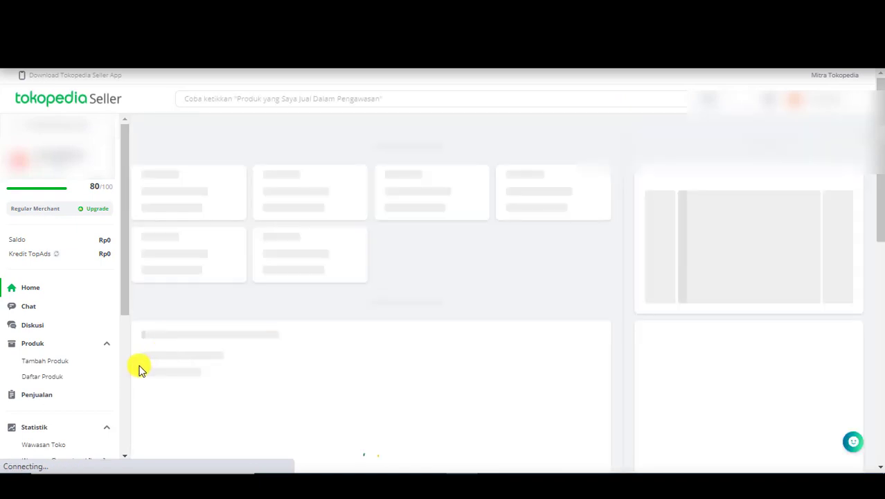
pyautogui.click(50, 384)
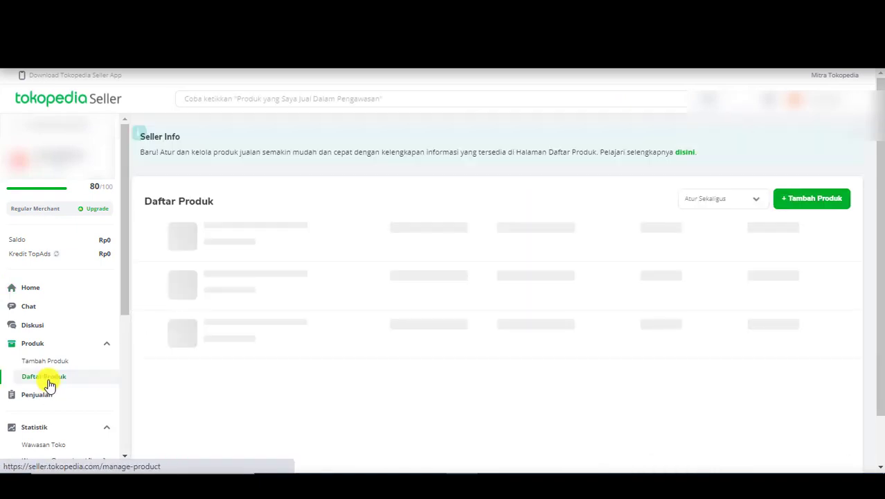
pyautogui.click(745, 203)
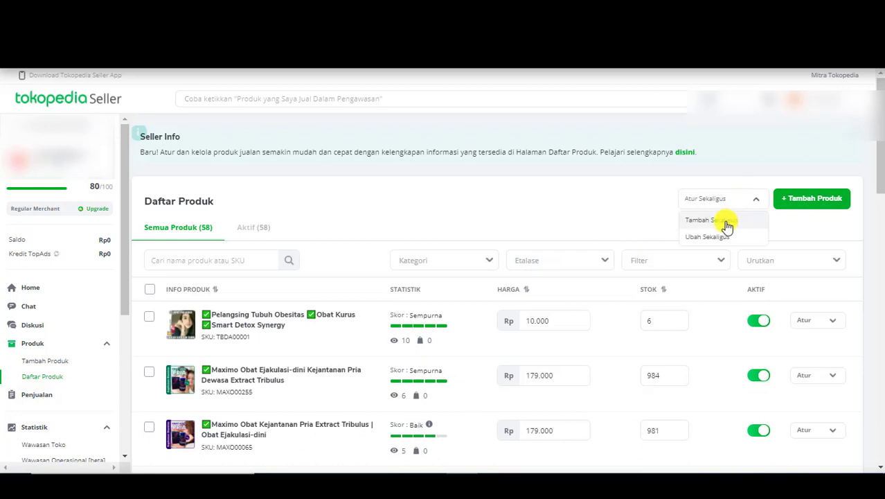
pyautogui.click(727, 227)
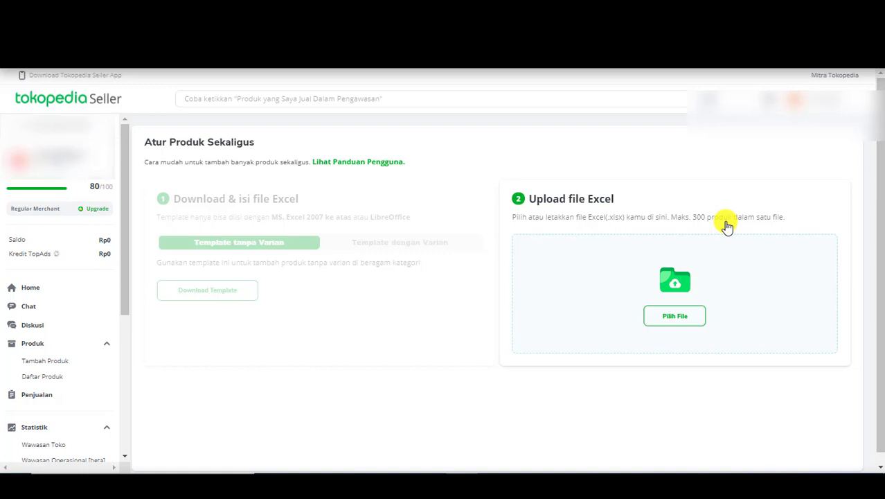
# Download the Template tanpa Varian and open the downloaded tambah-sekaligus file in Excel
pyautogui.click(205, 297)
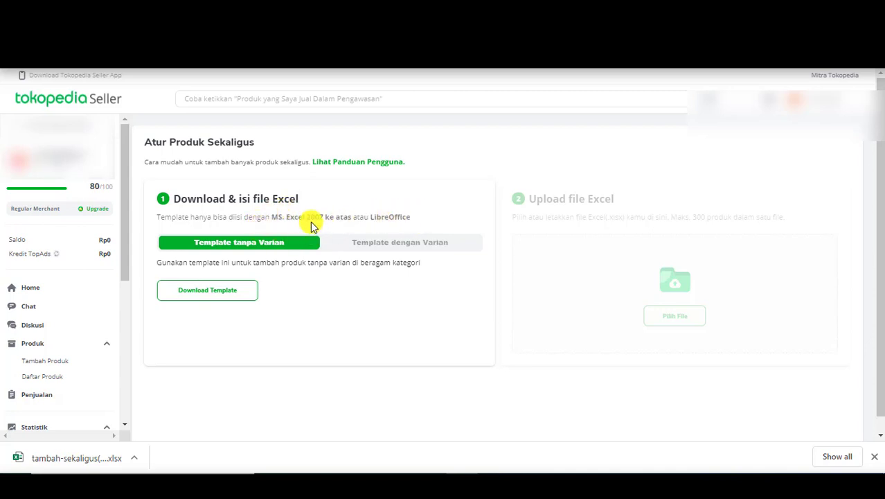
pyautogui.click(105, 459)
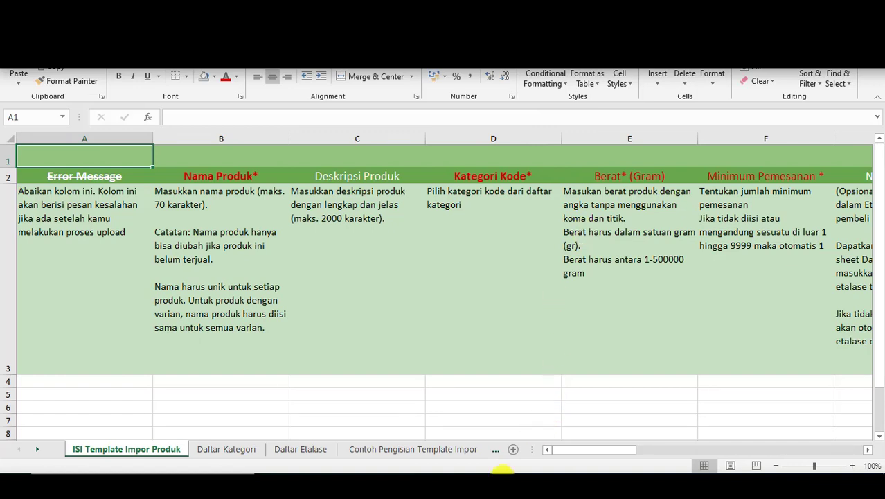
# Switch to the MANGSIOMAY-TOKOPEDIA workbook and copy product rows 5 through 305 of Sheet1
pyautogui.click(429, 486)
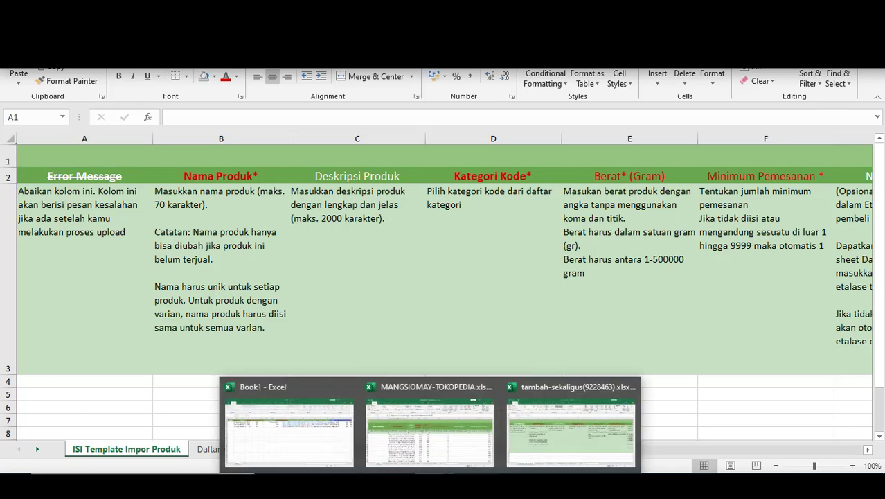
pyautogui.click(468, 463)
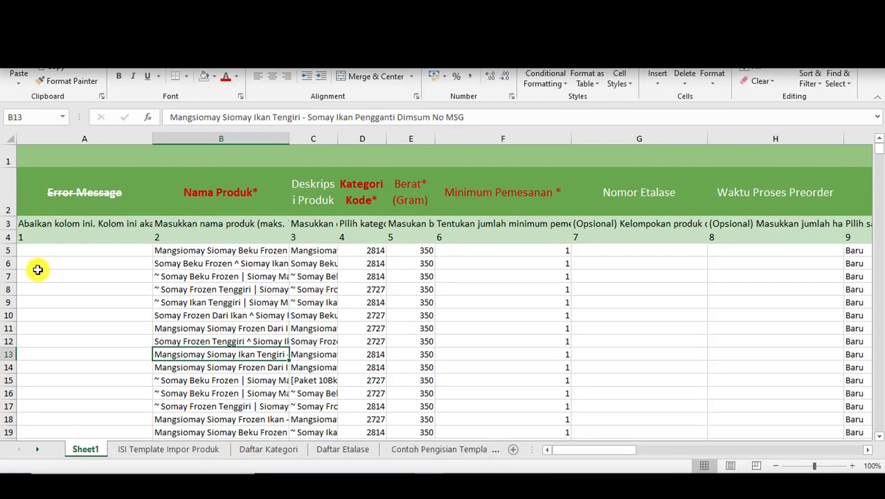
pyautogui.click(6, 250)
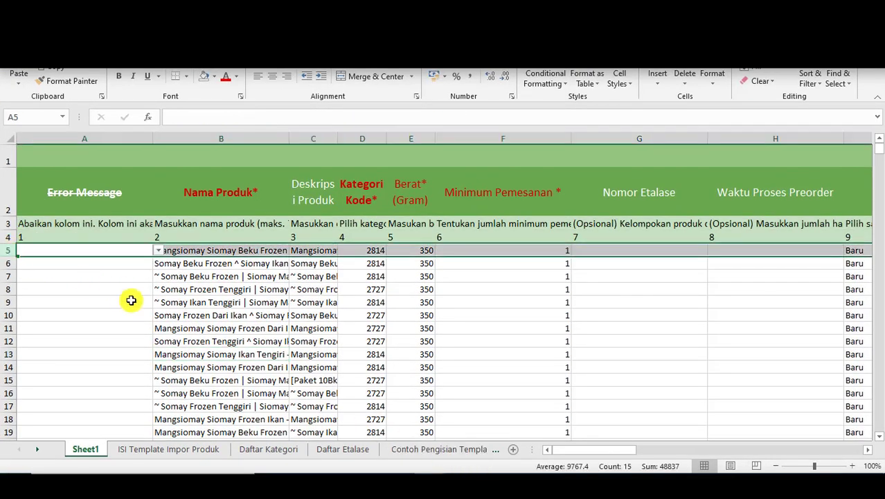
pyautogui.hotkey('ctrl', 'shift', 'Down')
pyautogui.hotkey('ctrl', 'c')
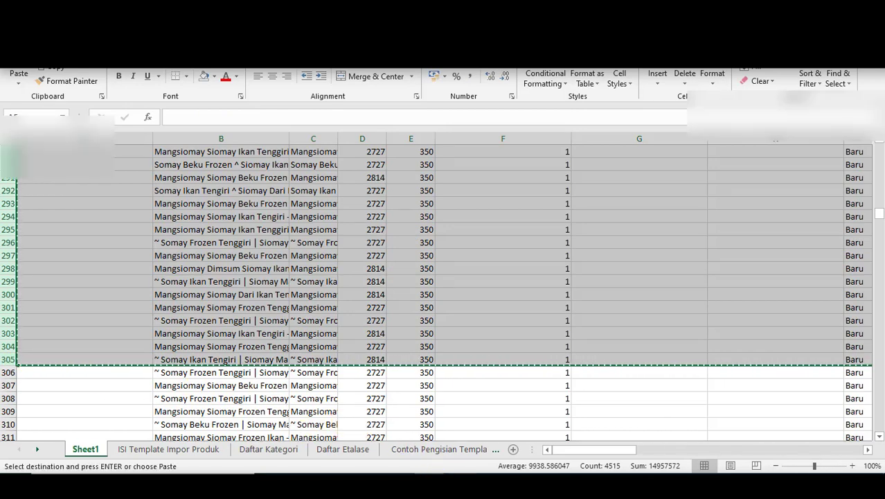
# Paste the copied product rows into the tambah-sekaligus template from cell A4 and check that they reach the last row
pyautogui.click(478, 474)
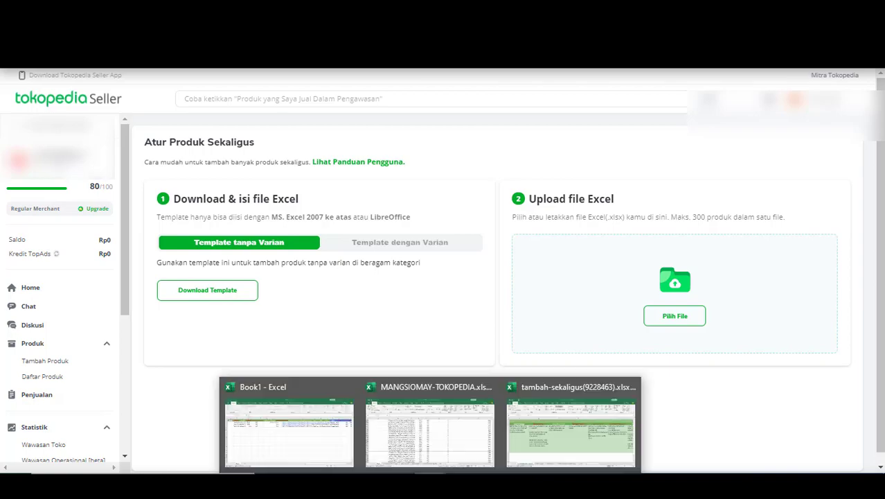
pyautogui.click(534, 453)
pyautogui.click(68, 380)
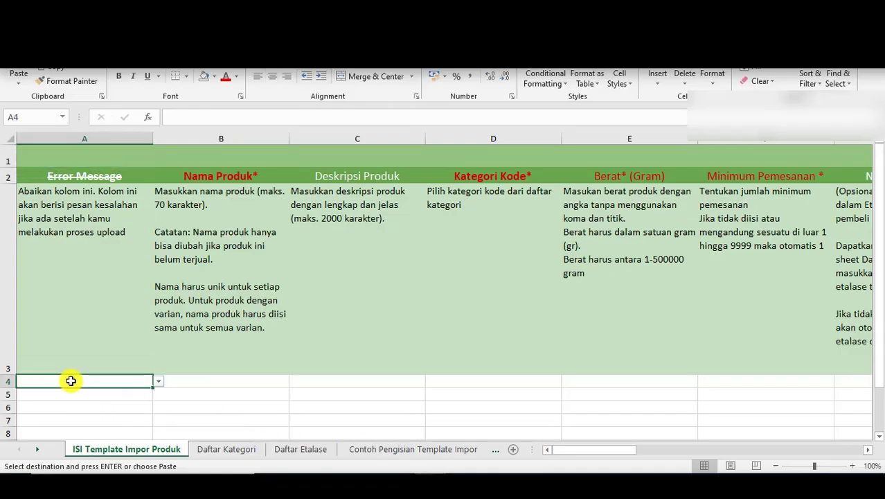
pyautogui.hotkey('ctrl', 'v')
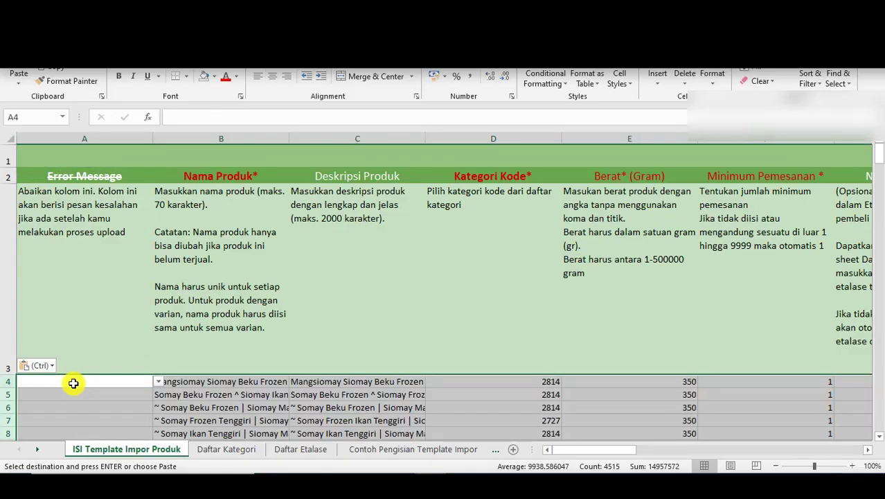
pyautogui.click(73, 399)
pyautogui.click(257, 407)
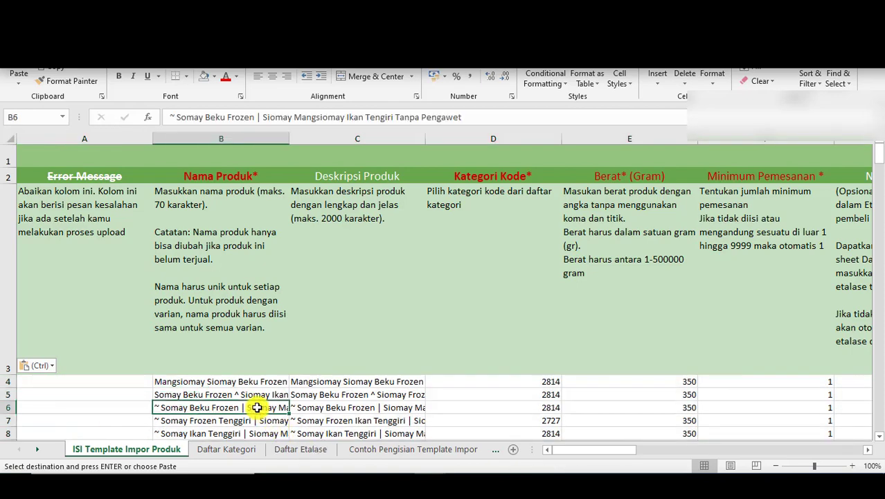
pyautogui.hotkey('ctrl', 'Down')
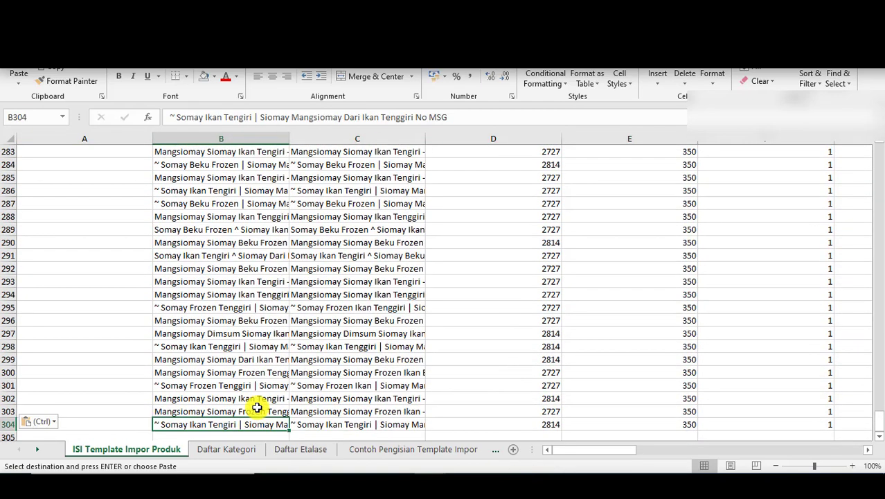
pyautogui.hotkey('ctrl', 'Up')
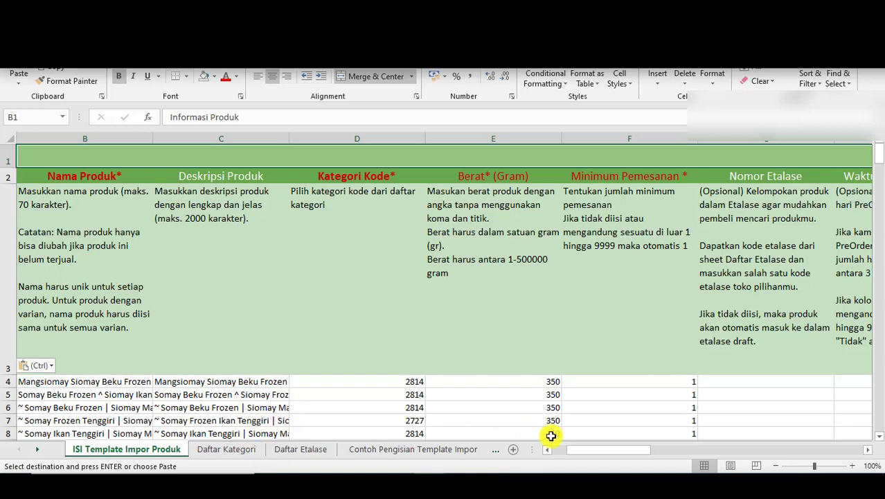
# Copy the PAKET code from the Daftar Etalase sheet for the Nomor Etalase column and return to ISI Template Impor Produk
pyautogui.moveTo(587, 451); pyautogui.dragTo(634, 453)
pyautogui.click(360, 381)
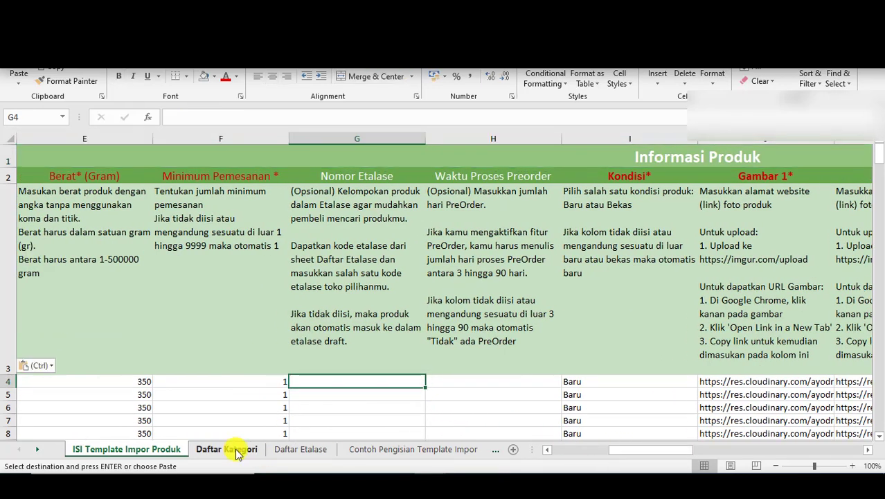
pyautogui.click(308, 449)
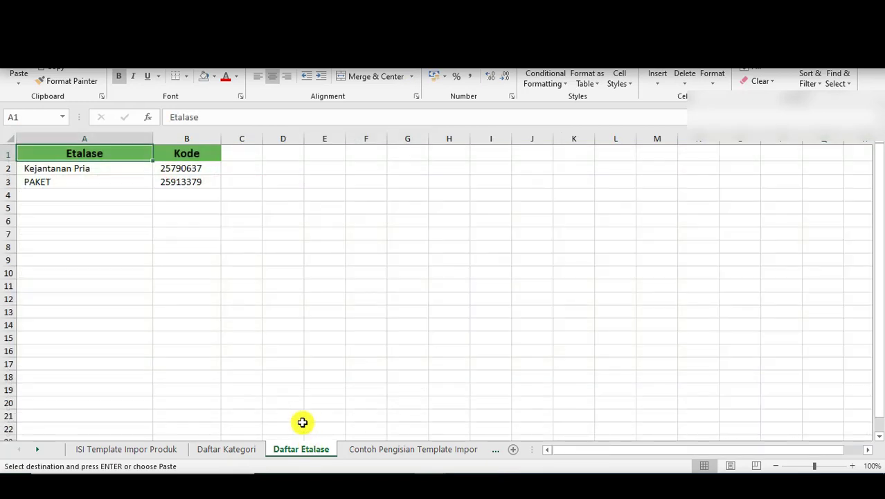
pyautogui.click(181, 183)
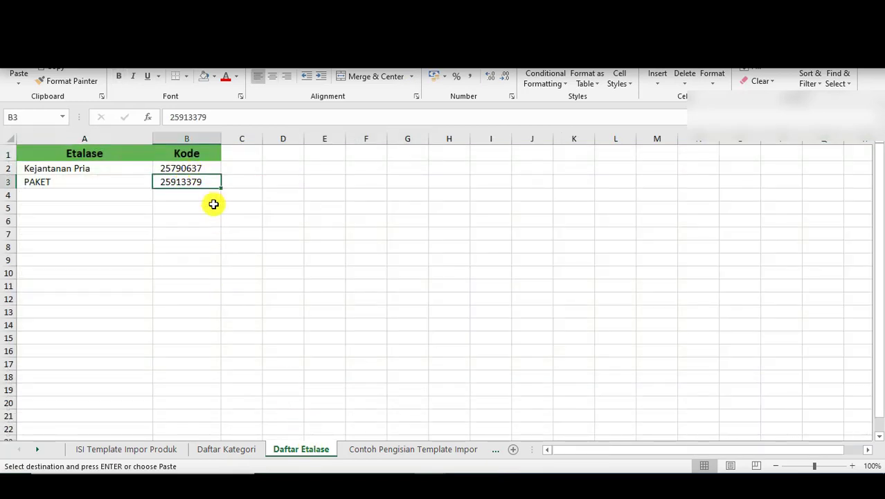
pyautogui.hotkey('ctrl', 'c')
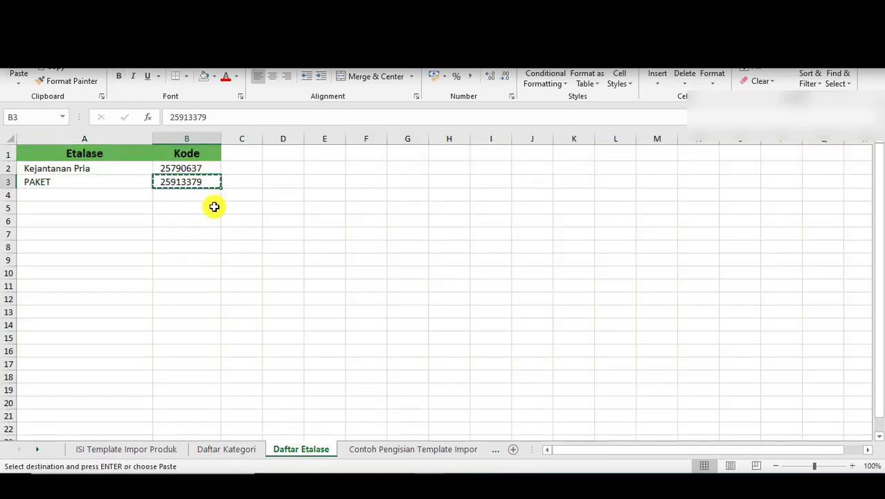
pyautogui.click(149, 451)
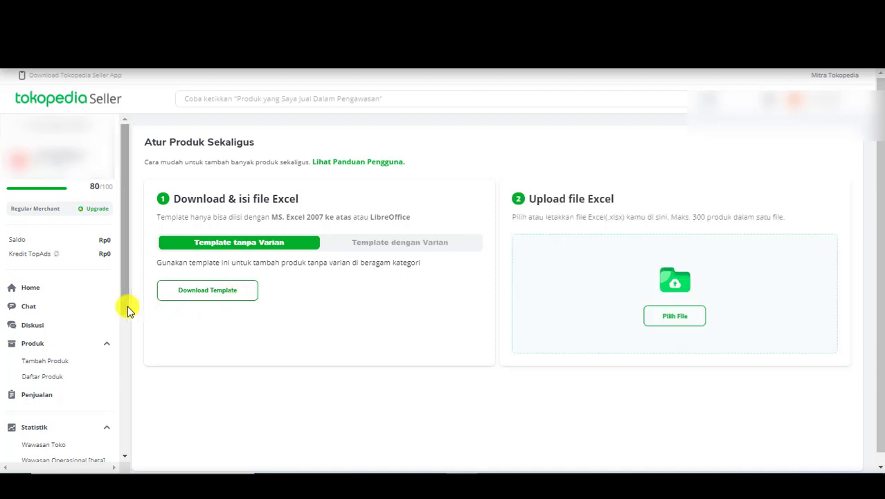
# Examine the seller page's menu and the pasted product data in the template, from the first product row to the last
pyautogui.moveTo(127, 309); pyautogui.dragTo(118, 453)
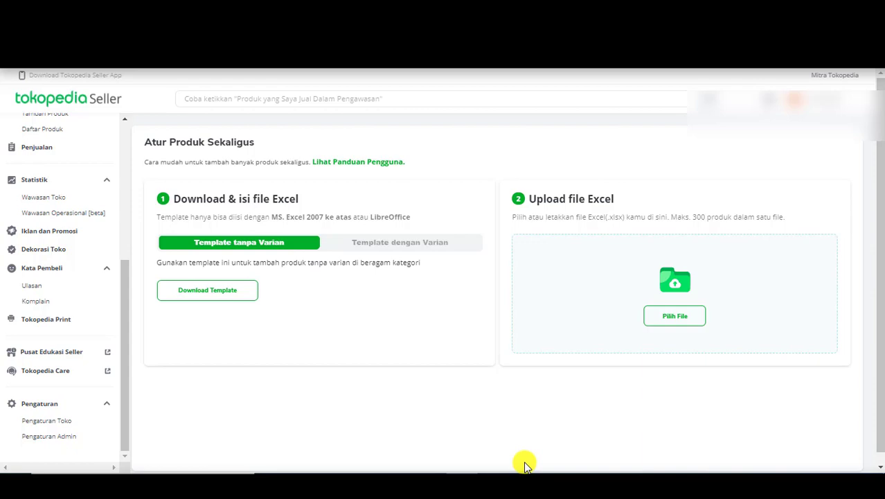
pyautogui.moveTo(454, 474)
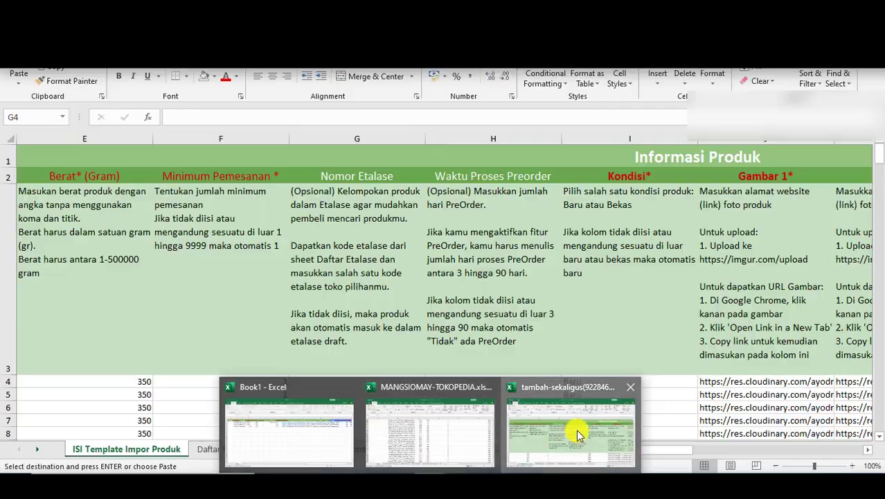
pyautogui.click(575, 431)
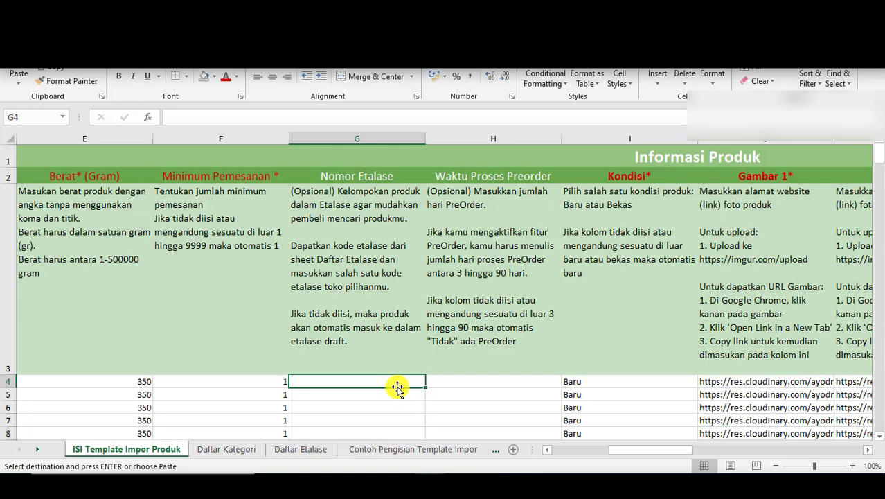
pyautogui.scroll(-2, 397, 388)
pyautogui.scroll(2, 397, 388)
pyautogui.click(60, 386)
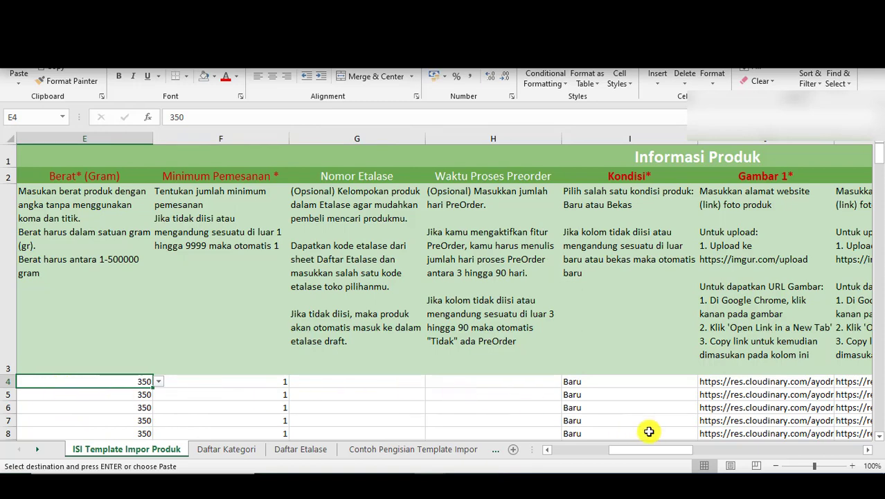
pyautogui.moveTo(642, 453); pyautogui.dragTo(563, 453)
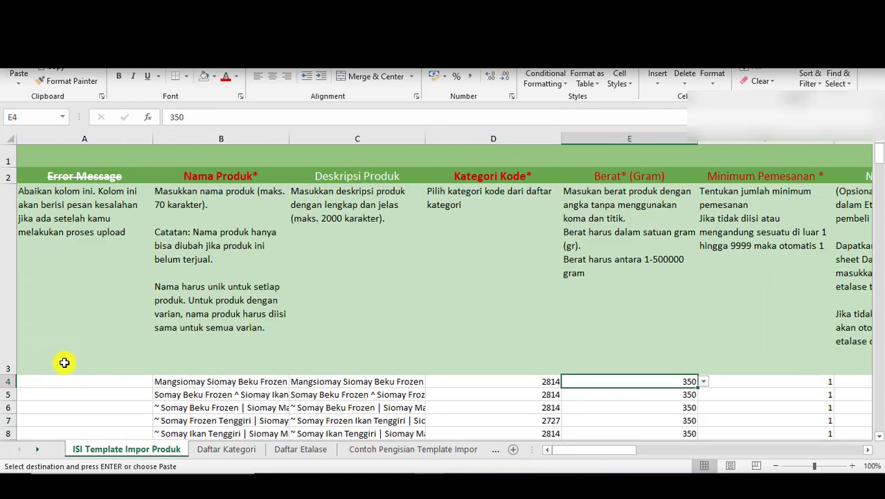
pyautogui.click(199, 380)
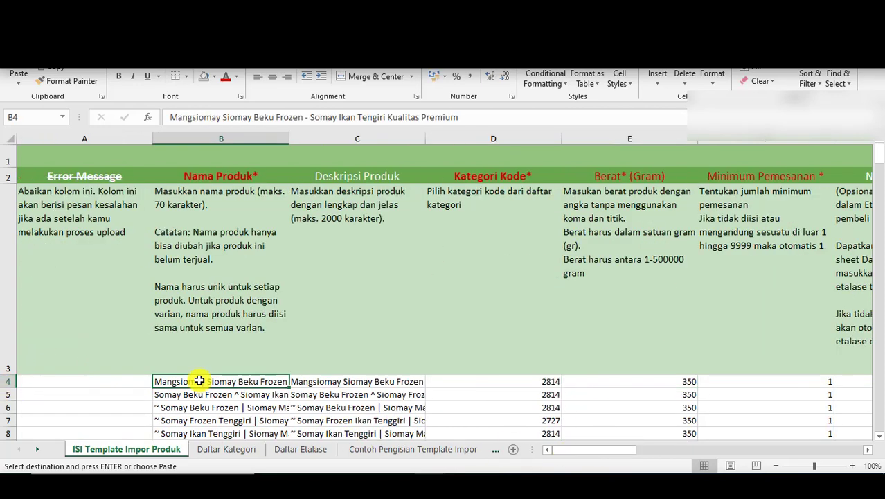
pyautogui.hotkey('ctrl', 'Down')
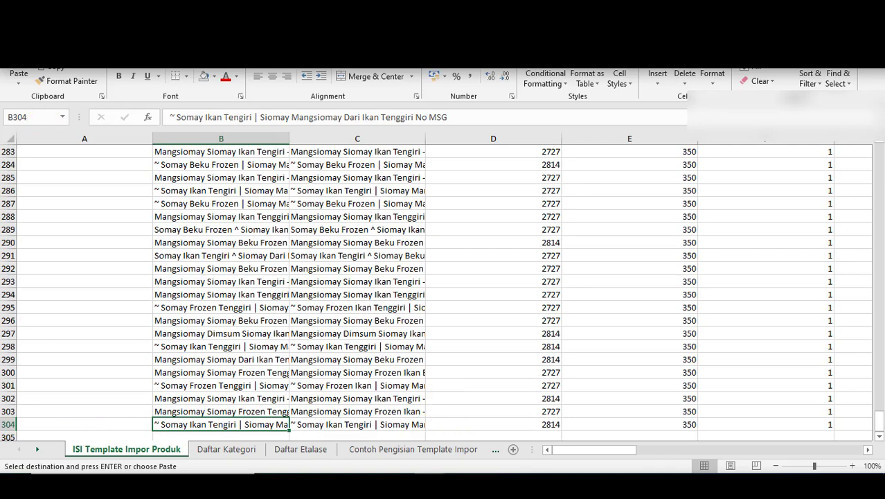
pyautogui.press('Escape')
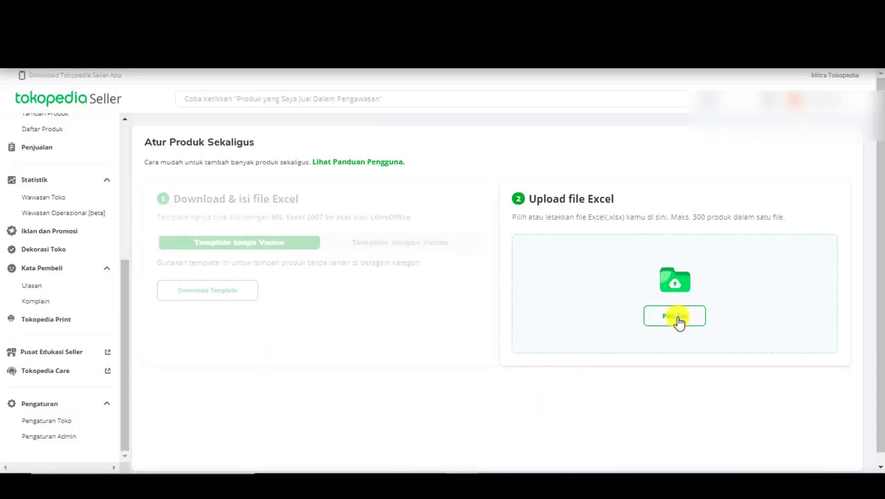
# Leave the file selection, return to the tambah-sekaligus template and copy the PAKET code from the Daftar Etalase sheet
pyautogui.click(676, 316)
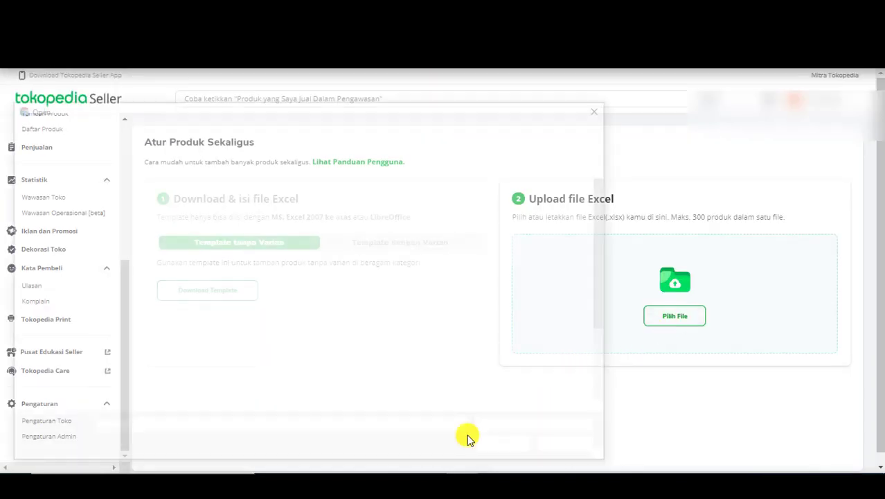
pyautogui.click(604, 109)
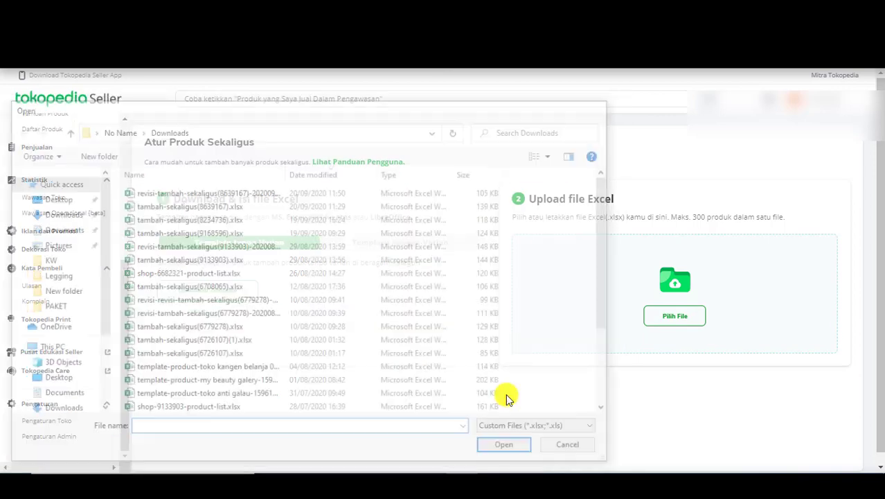
pyautogui.moveTo(430, 473)
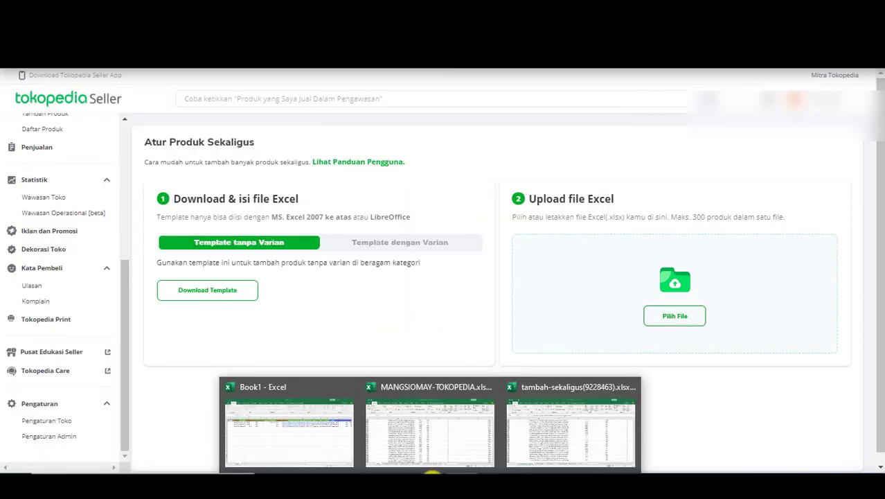
pyautogui.click(550, 439)
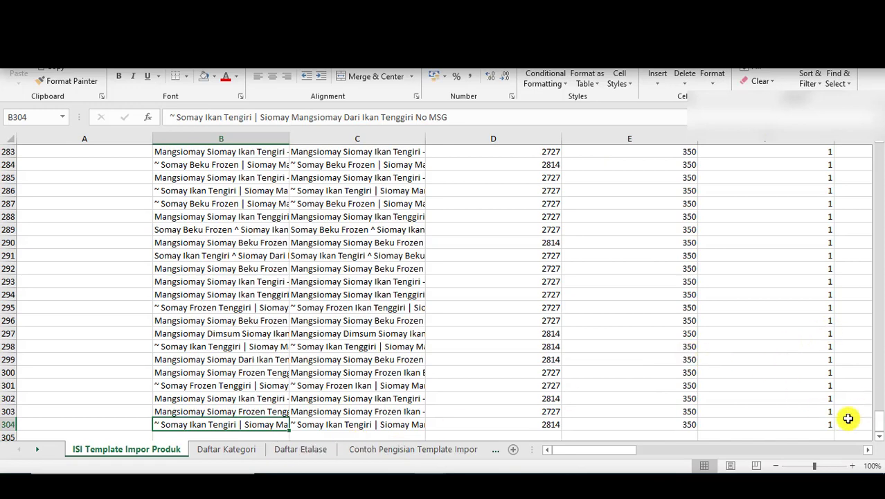
pyautogui.click(849, 421)
pyautogui.hotkey('ctrl', 'Up')
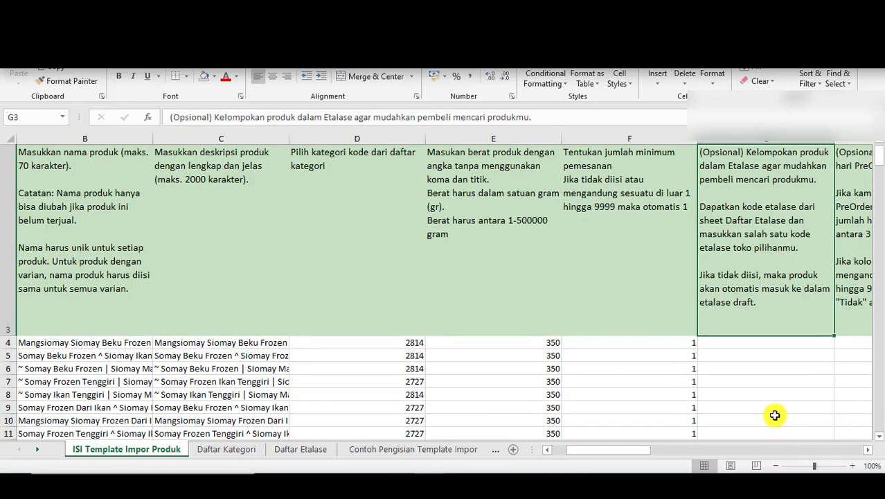
pyautogui.click(299, 449)
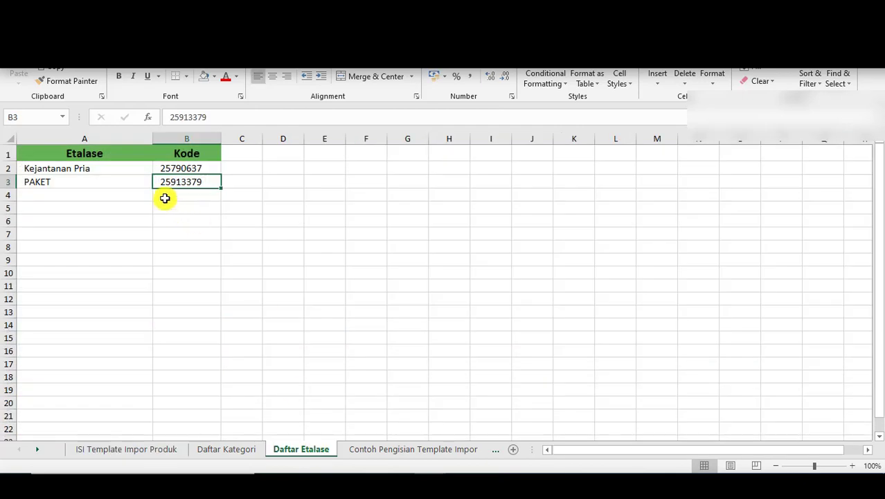
pyautogui.hotkey('ctrl', 'c')
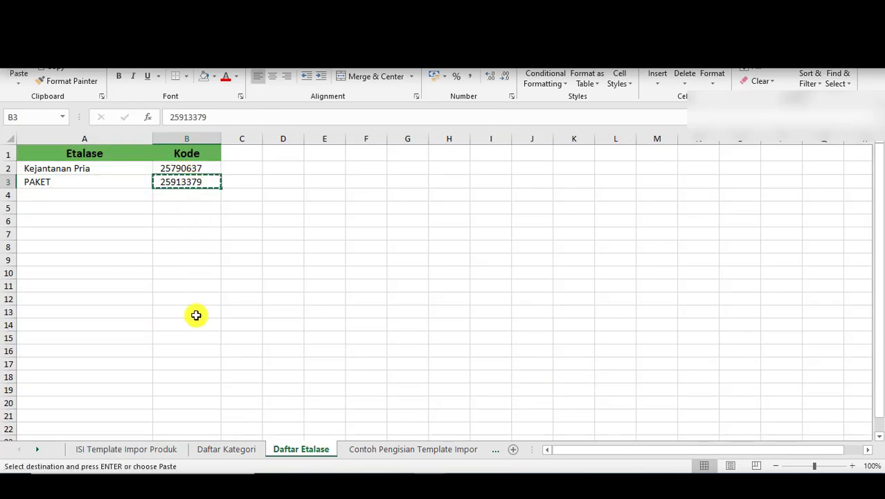
# Paste the code 25913379 into Nomor Etalase cell G4 of ISI Template Impor Produk and fill it down for all products
pyautogui.click(119, 448)
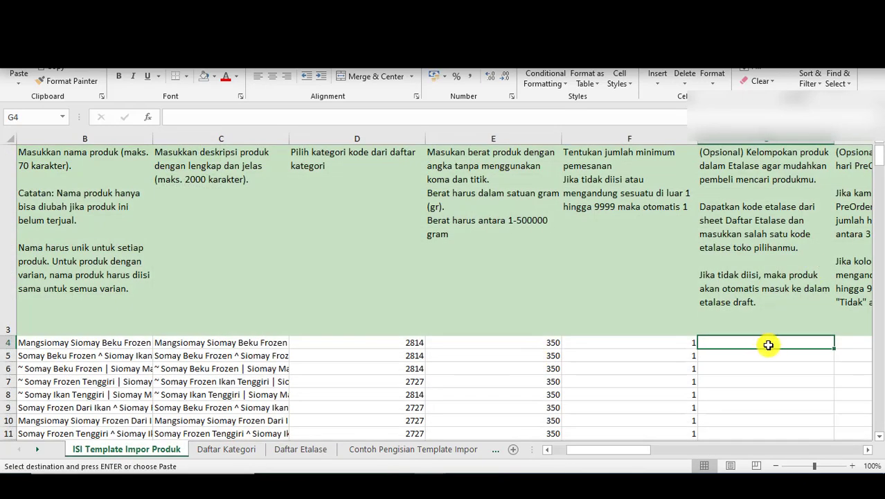
pyautogui.scroll(1, 767, 342)
pyautogui.hotkey('ctrl', 'v')
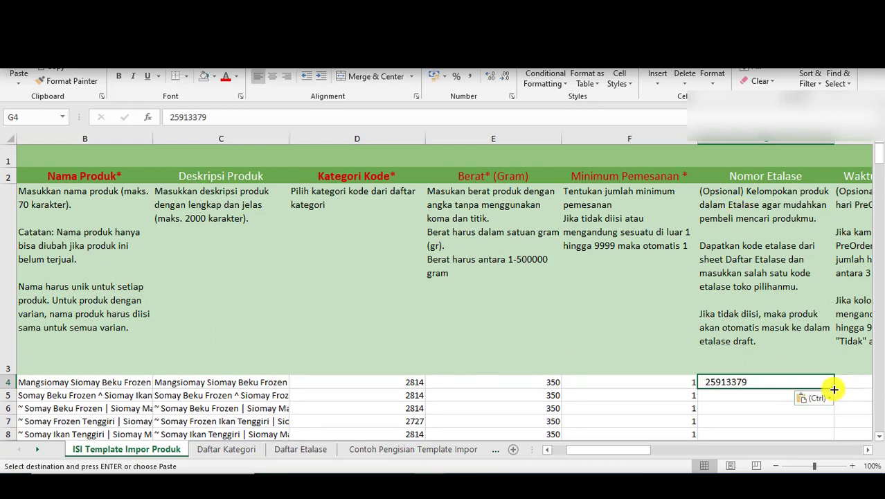
pyautogui.doubleClick(834, 390)
pyautogui.scroll(-3, 834, 388)
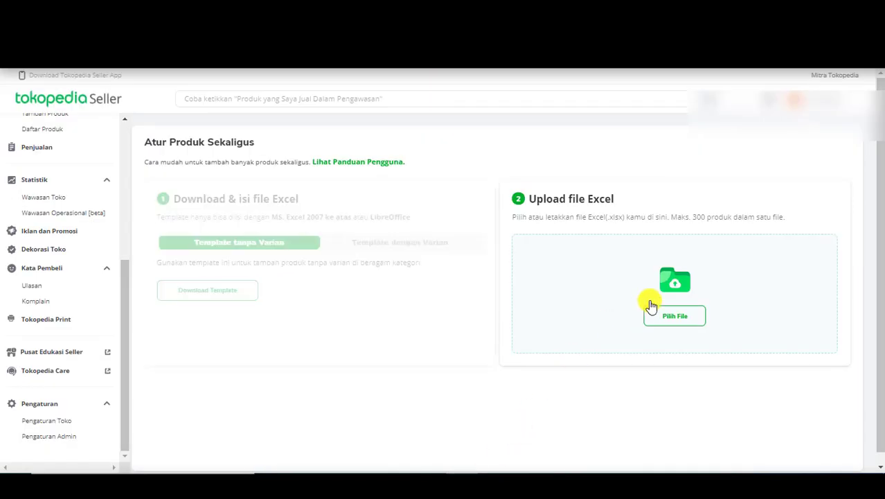
# Switch to the Tokopedia Seller page and upload tambah-sekaligus(9228463).xlsx from the Downloads folder
pyautogui.click(671, 315)
pyautogui.click(154, 222)
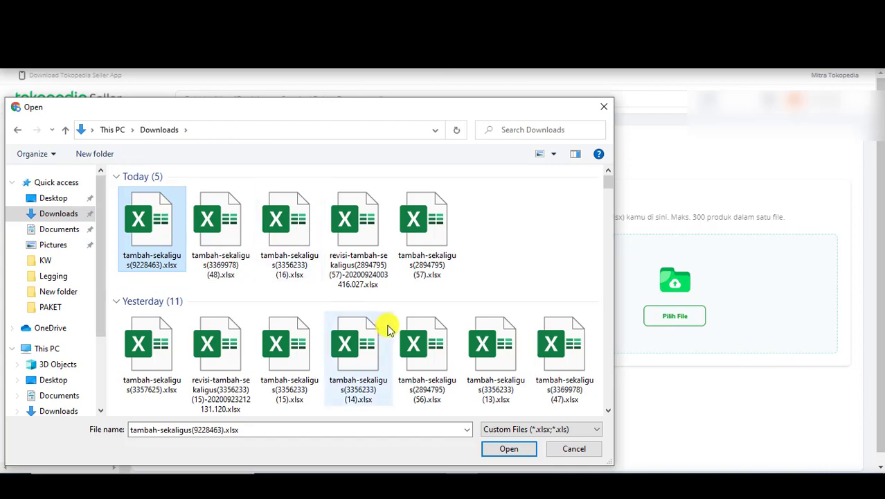
pyautogui.click(510, 450)
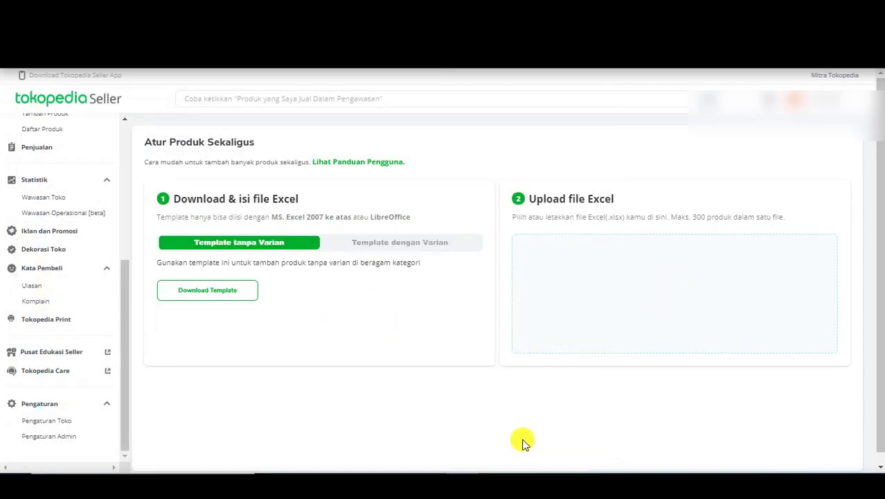
pyautogui.click(708, 337)
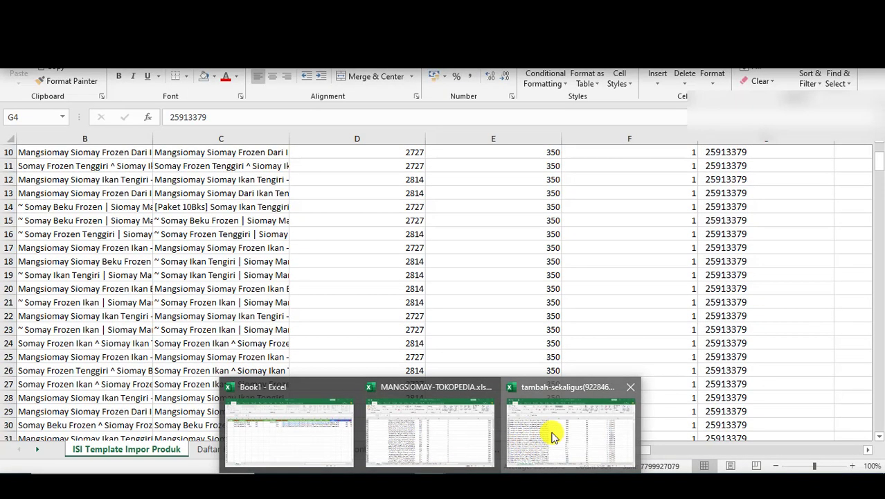
# Switch back to the tambah-sekaligus workbook and examine the last product rows in ISI Template Impor Produk
pyautogui.click(553, 435)
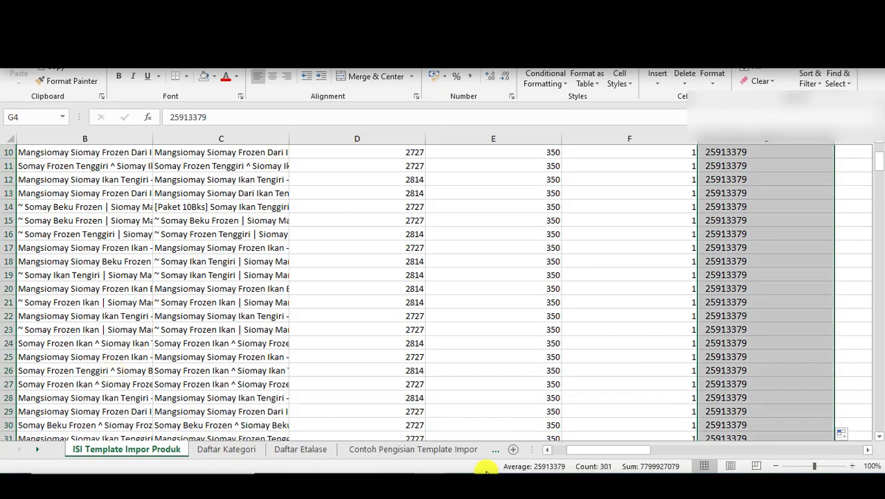
pyautogui.moveTo(583, 451); pyautogui.dragTo(510, 450)
pyautogui.click(246, 413)
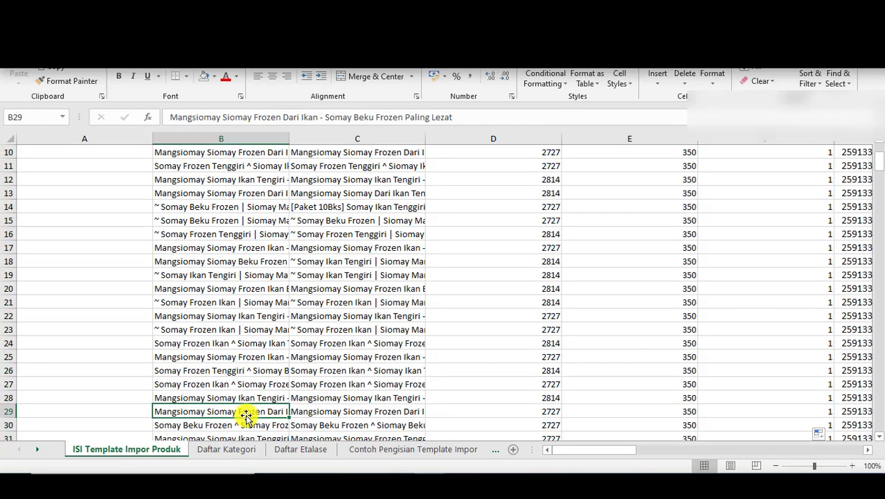
pyautogui.hotkey('ctrl', 'Down')
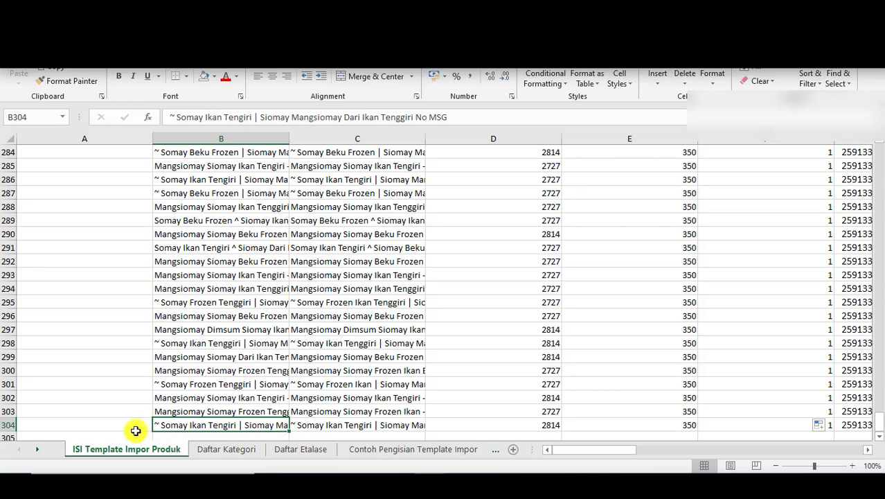
pyautogui.click(9, 412)
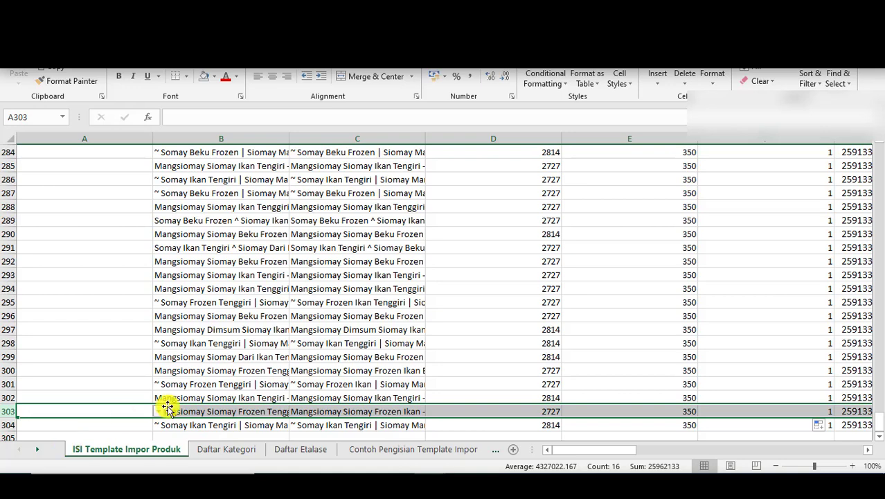
pyautogui.scroll(15, 221, 382)
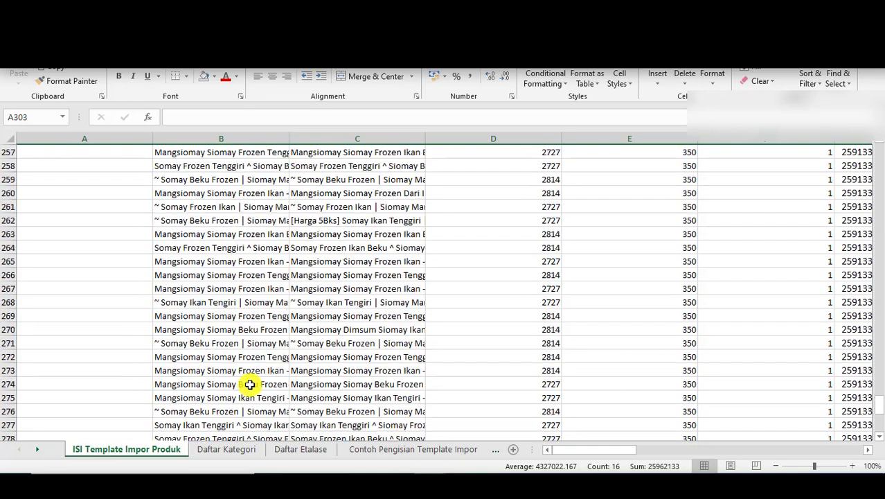
pyautogui.scroll(-20, 158, 392)
pyautogui.scroll(5, 156, 393)
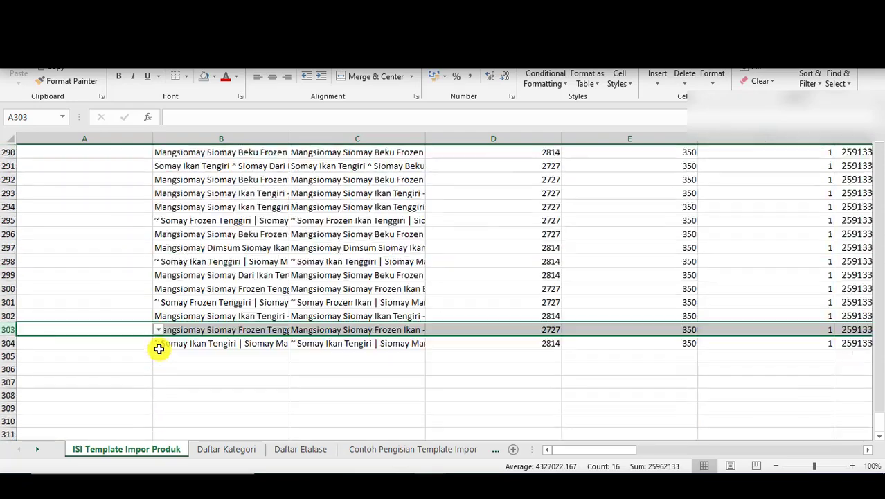
# Delete product rows 5 through 304 from ISI Template Impor Produk, keeping only the product in row 4
pyautogui.click(7, 343)
pyautogui.scroll(20, 208, 279)
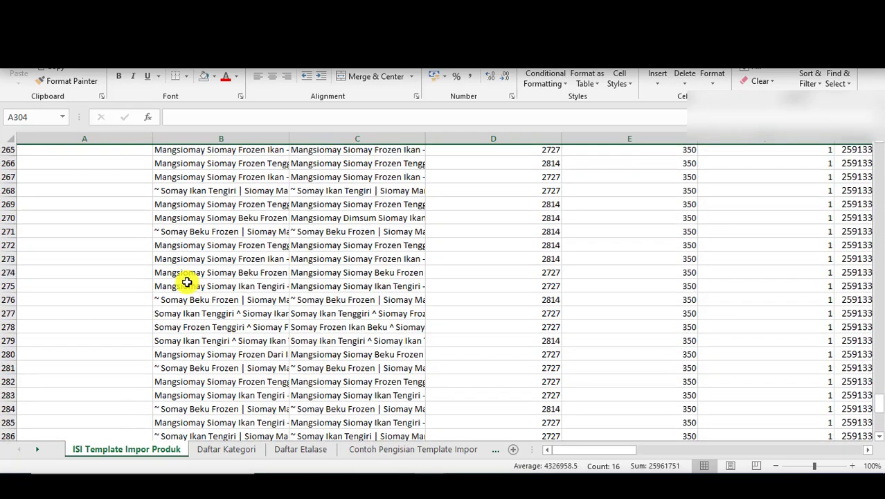
pyautogui.moveTo(879, 351); pyautogui.dragTo(880, 152)
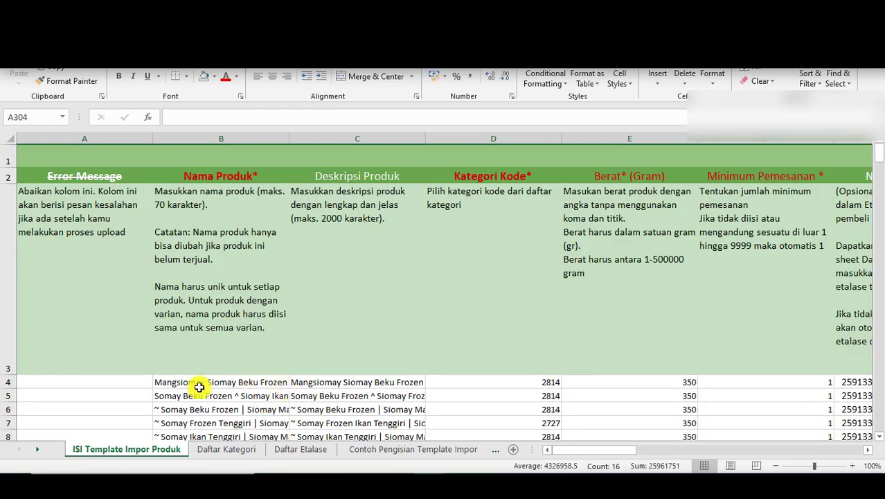
pyautogui.keyDown('shift'); pyautogui.click(7, 396); pyautogui.keyUp('shift')
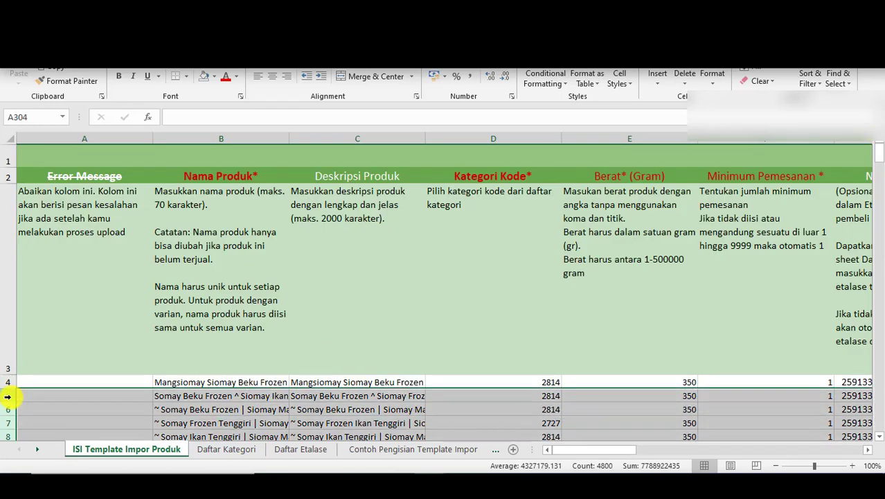
pyautogui.rightClick(7, 396)
pyautogui.click(59, 324)
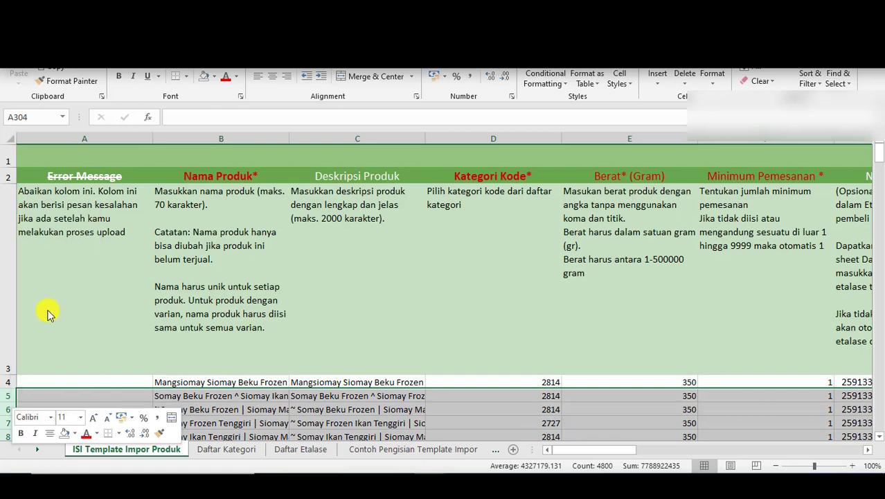
pyautogui.scroll(-1, 44, 303)
pyautogui.scroll(1, 194, 361)
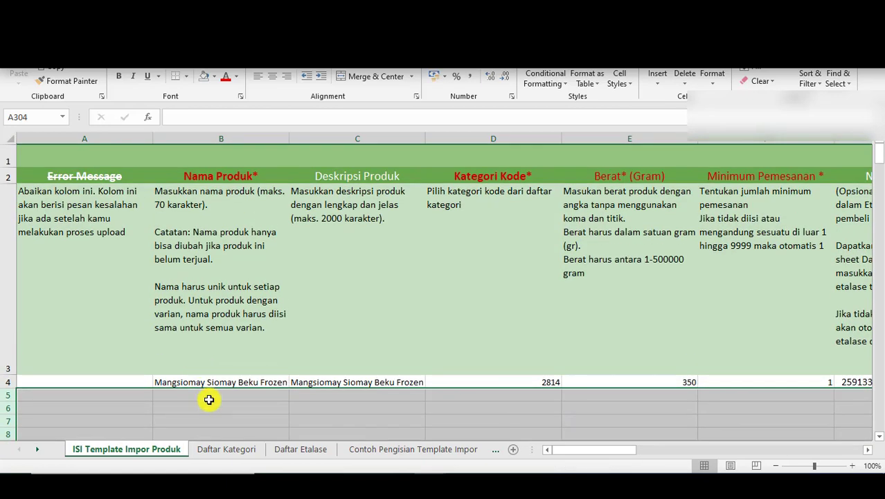
pyautogui.click(201, 395)
# Switch to the Book1 workbook and copy product rows 2 and 3 of Sheet1
pyautogui.click(422, 469)
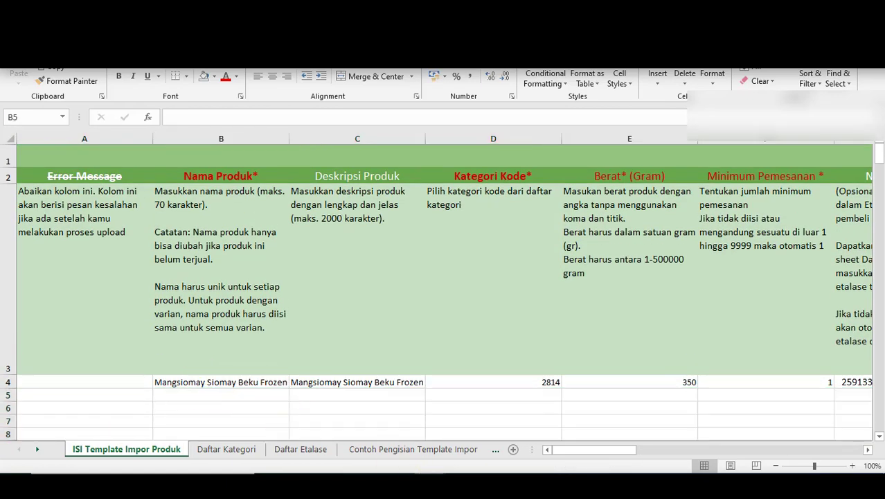
pyautogui.click(283, 442)
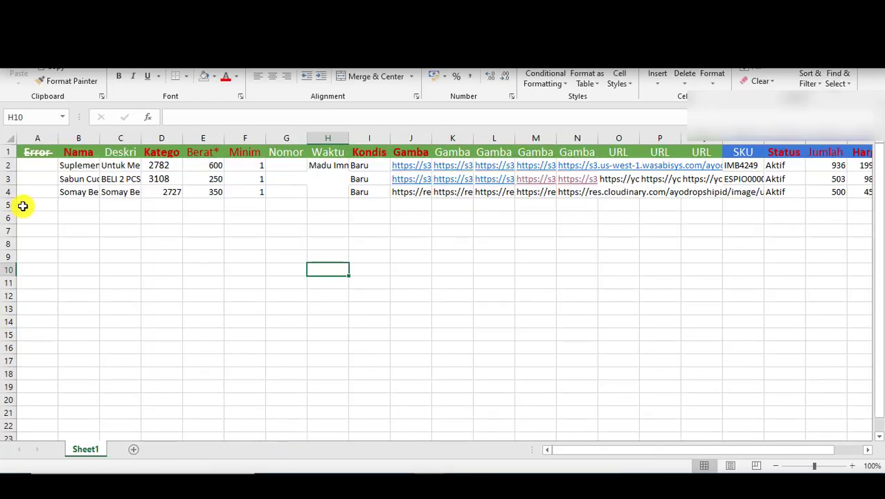
pyautogui.moveTo(3, 165); pyautogui.dragTo(10, 177)
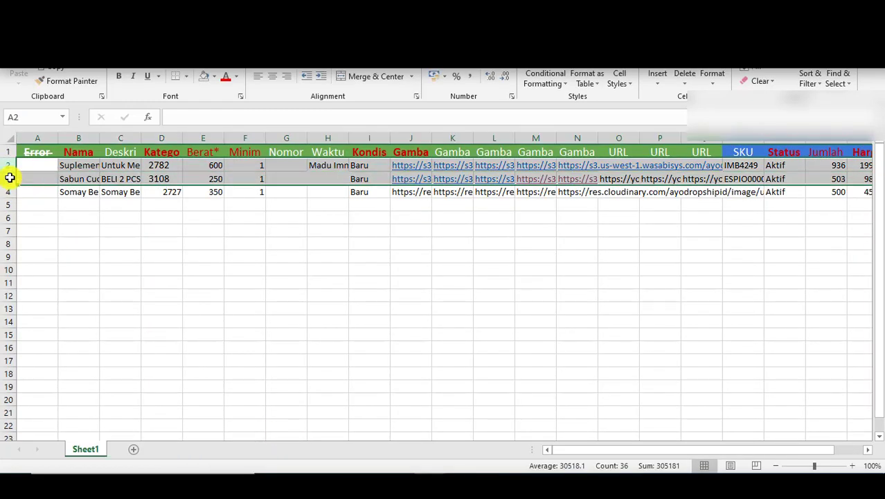
pyautogui.hotkey('ctrl', 'c')
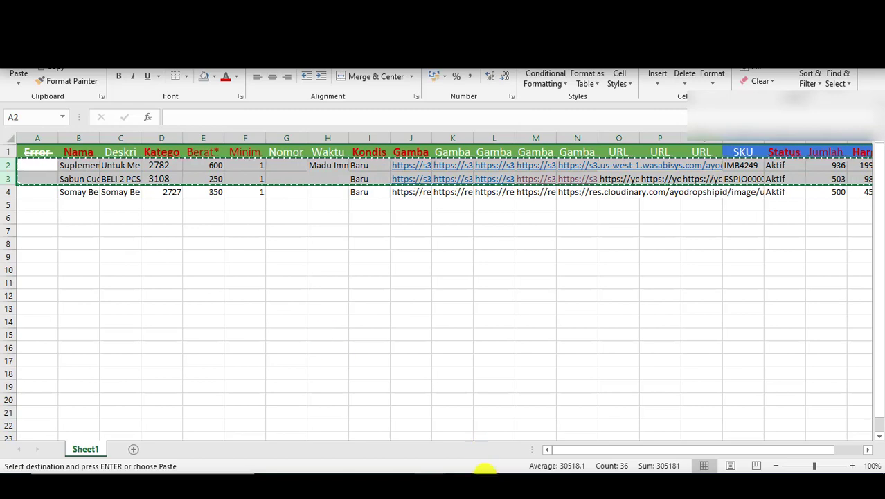
# Return to the tambah-sekaligus template and paste the two copied product rows from cell A5
pyautogui.moveTo(436, 474)
pyautogui.click(518, 450)
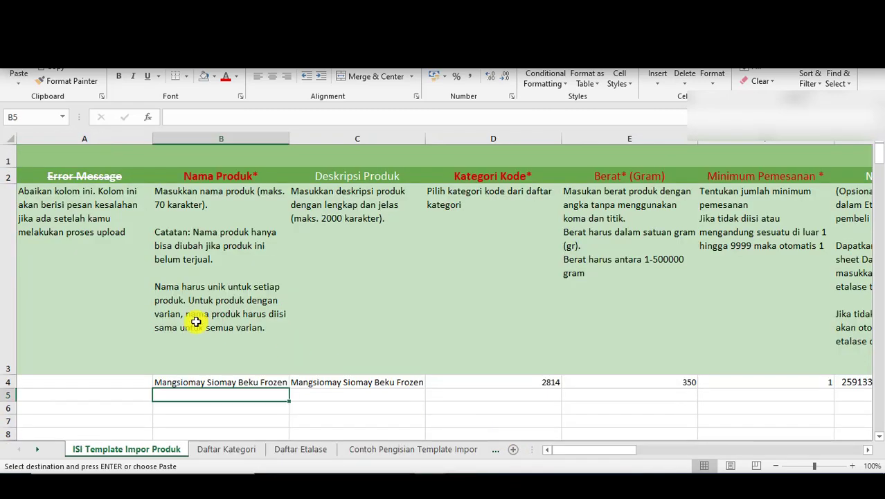
pyautogui.click(52, 396)
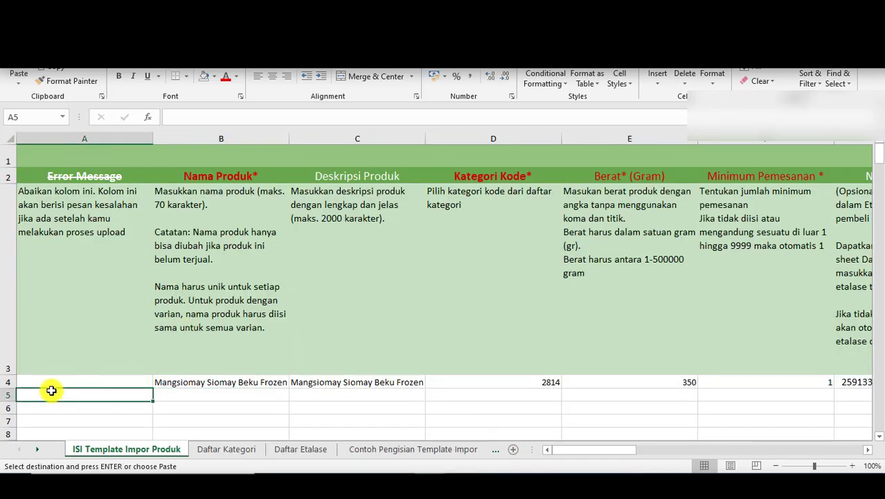
pyautogui.hotkey('ctrl', 'v')
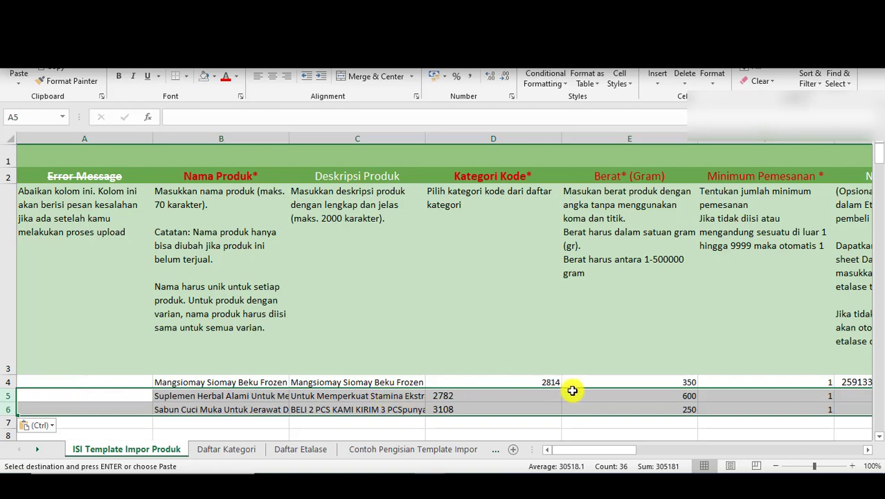
# Fill the Nomor Etalase code from cell G4 down to the two added products in rows 5 and 6
pyautogui.moveTo(610, 447); pyautogui.dragTo(618, 451)
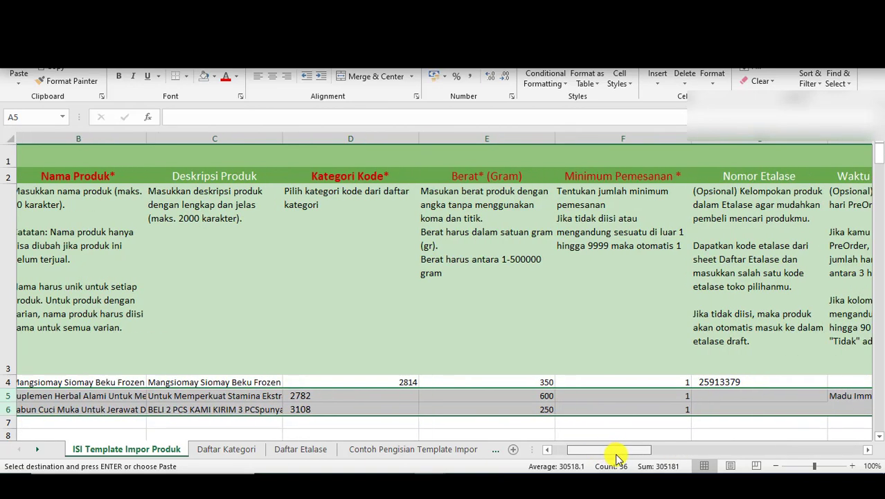
pyautogui.click(733, 378)
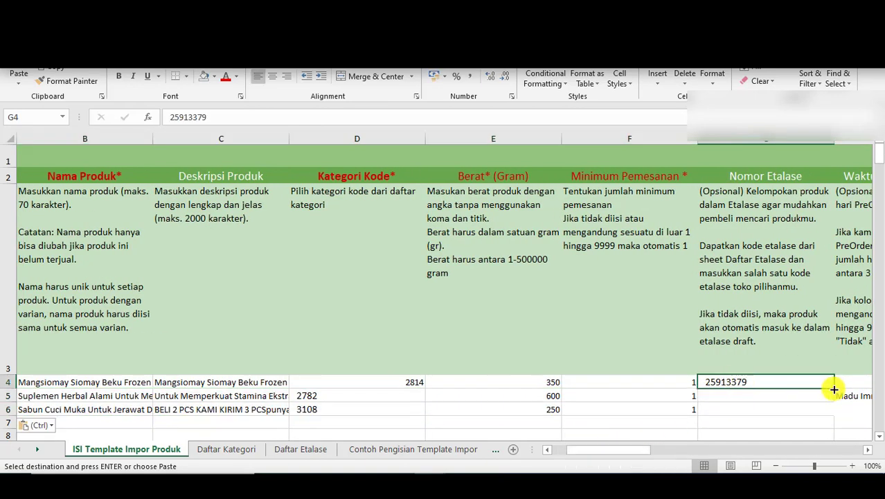
pyautogui.doubleClick(835, 388)
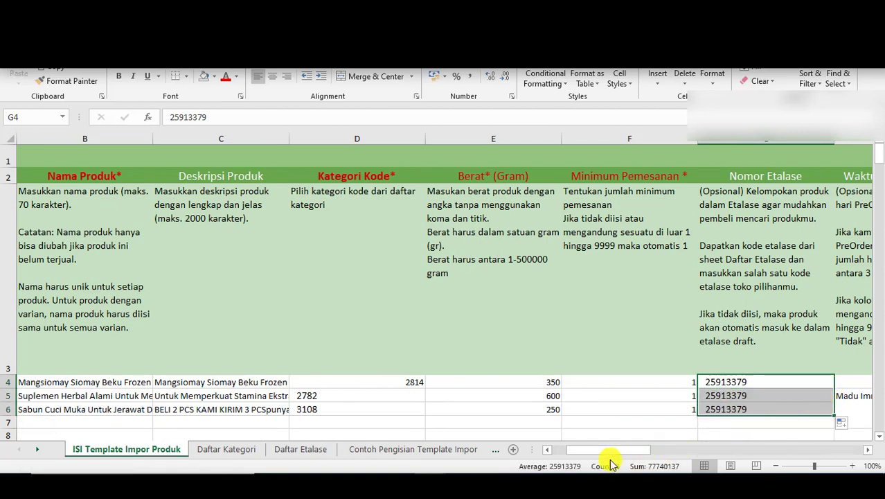
# Clear the misplaced description from Waktu Proses Preorder cell H5 and check the remaining columns of the added products
pyautogui.moveTo(612, 451); pyautogui.dragTo(652, 451)
pyautogui.click(492, 396)
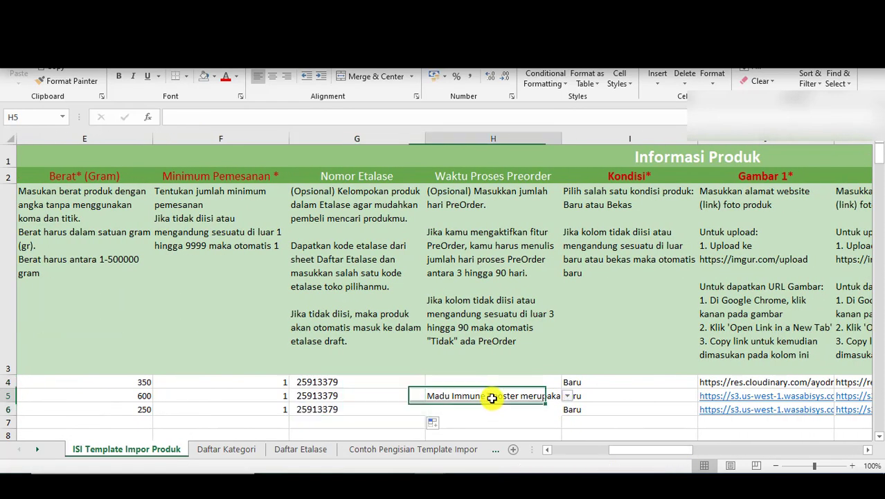
pyautogui.press('BackSpace')
pyautogui.press('Escape')
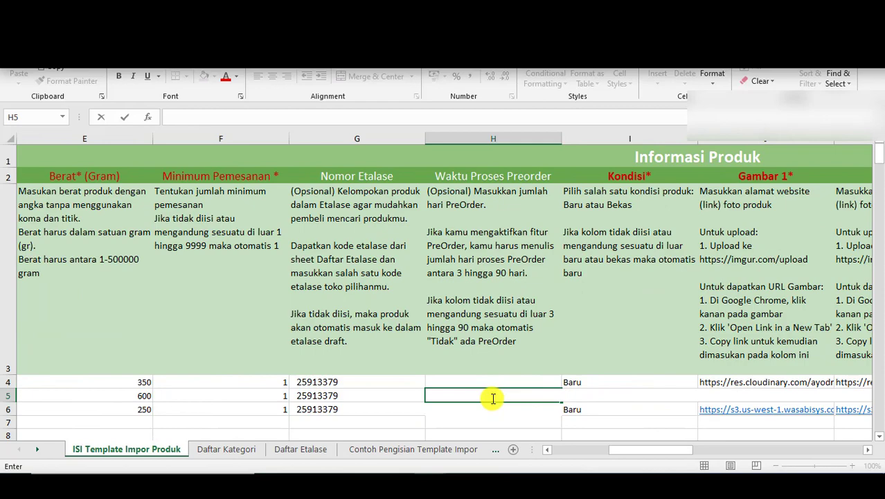
pyautogui.click(623, 404)
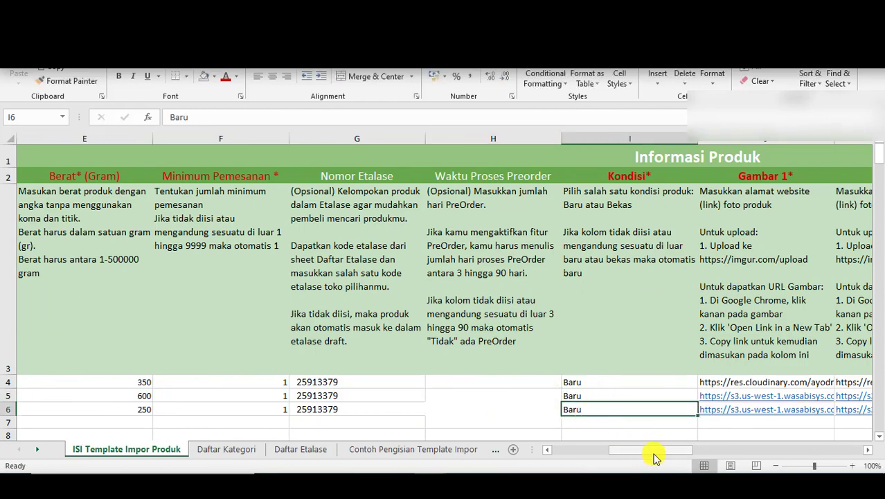
pyautogui.moveTo(653, 451); pyautogui.dragTo(755, 450)
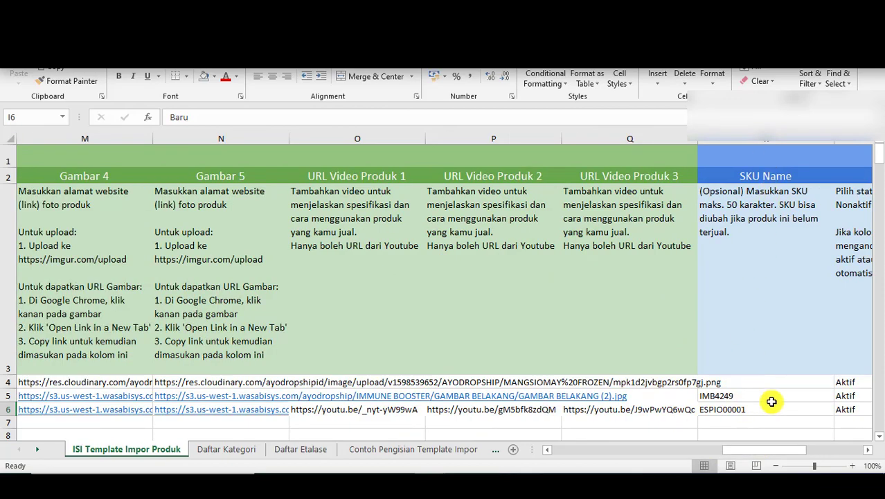
pyautogui.moveTo(776, 450); pyautogui.dragTo(313, 433)
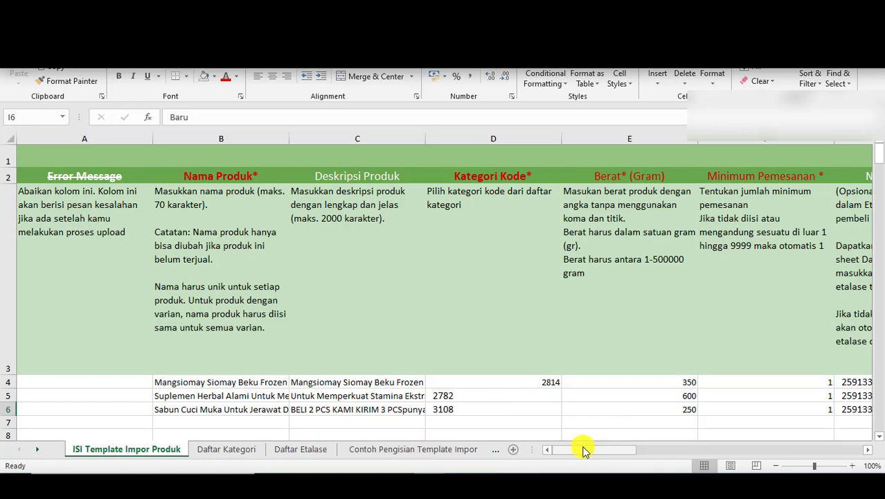
# Switch to the Book1 workbook and copy product row 4 of Sheet1
pyautogui.moveTo(360, 447)
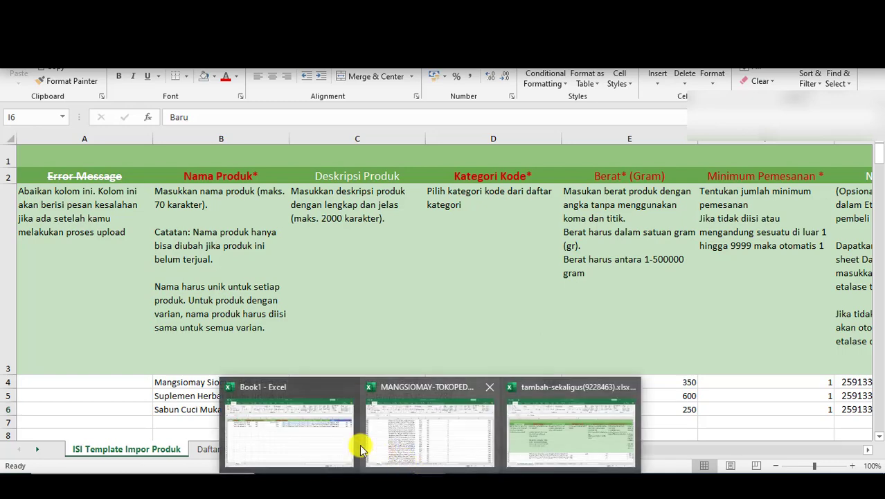
pyautogui.click(320, 447)
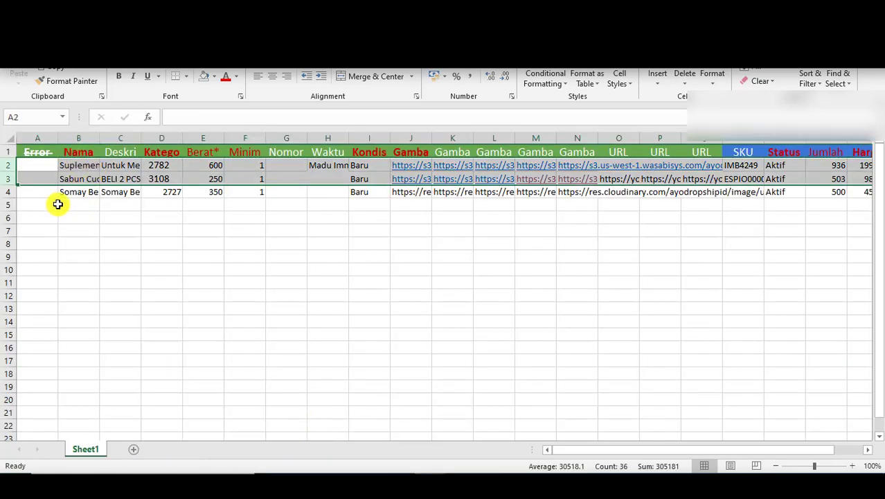
pyautogui.click(6, 192)
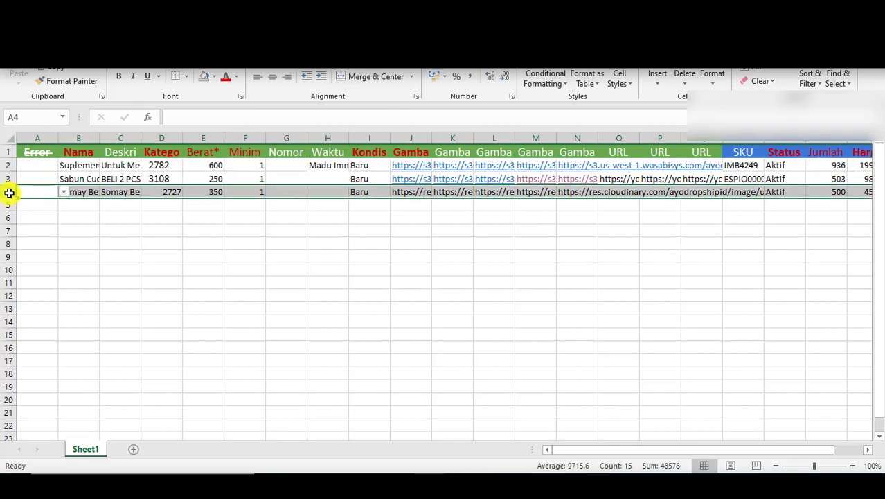
pyautogui.hotkey('ctrl', 'c')
# Return to the tambah-sekaligus template, paste the copied product row from cell A7 and review its columns
pyautogui.hotkey('alt', 'Tab')
pyautogui.click(113, 419)
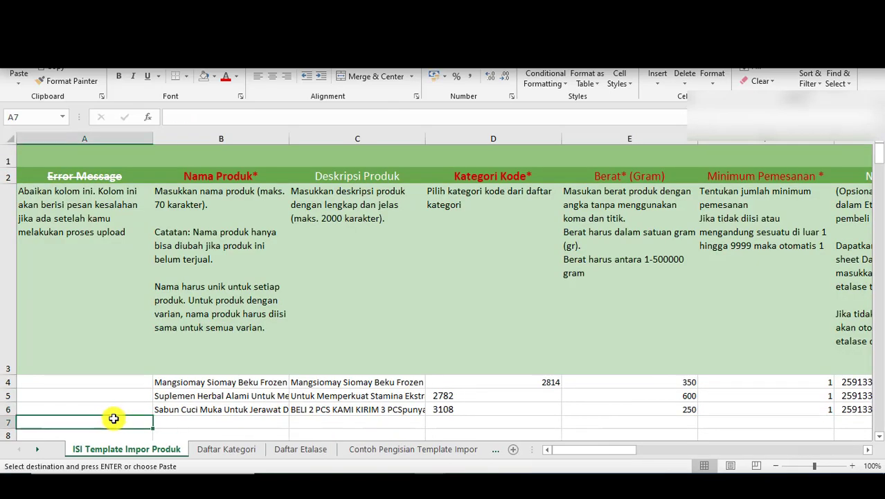
pyautogui.hotkey('ctrl', 'v')
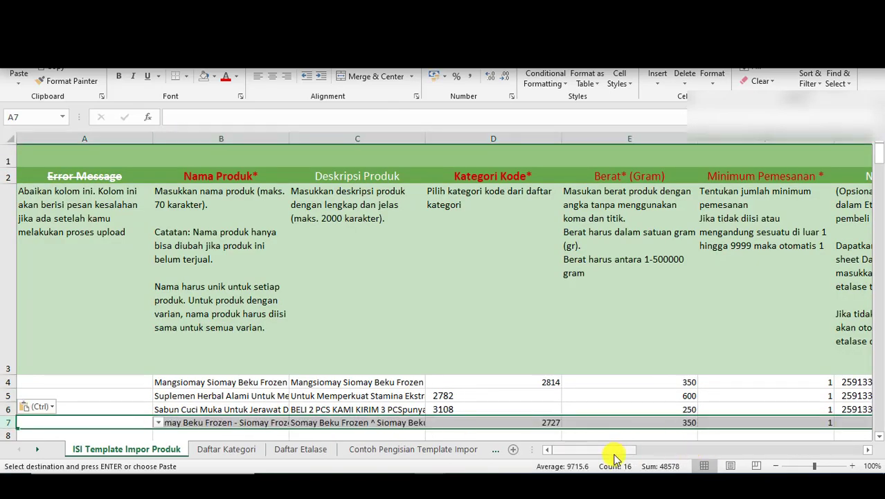
pyautogui.moveTo(615, 450); pyautogui.dragTo(818, 454)
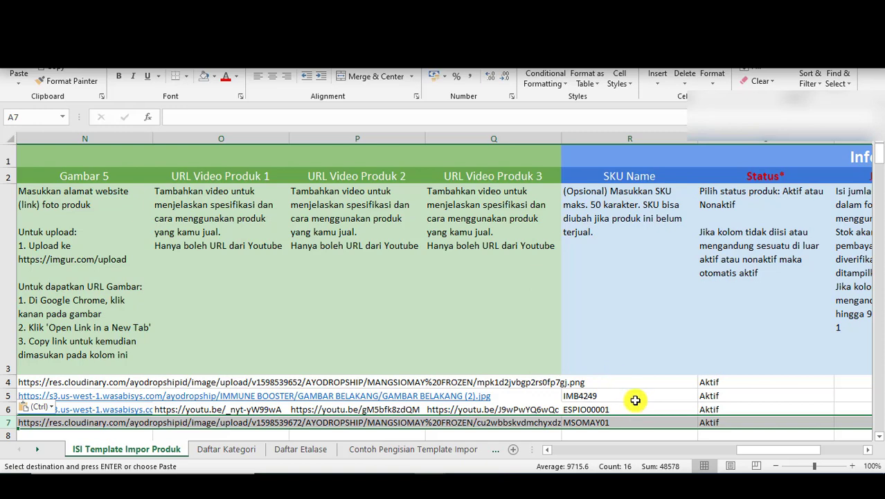
pyautogui.moveTo(762, 451); pyautogui.dragTo(441, 453)
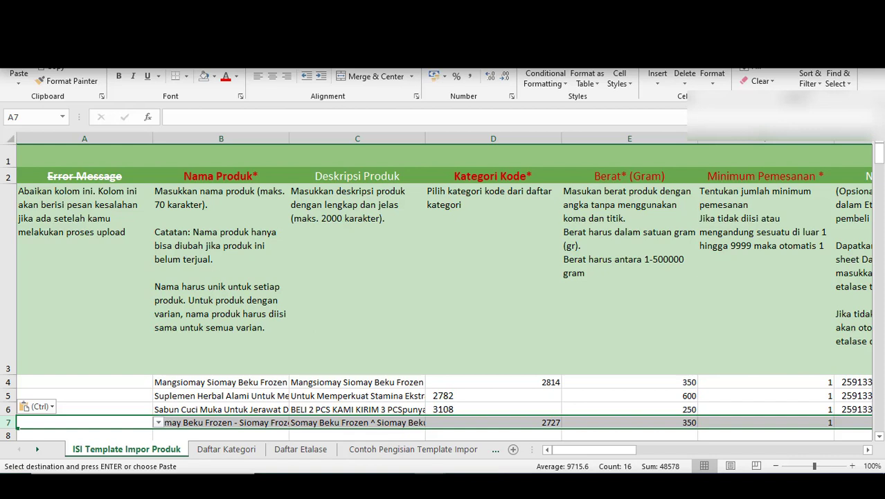
pyautogui.press('Escape')
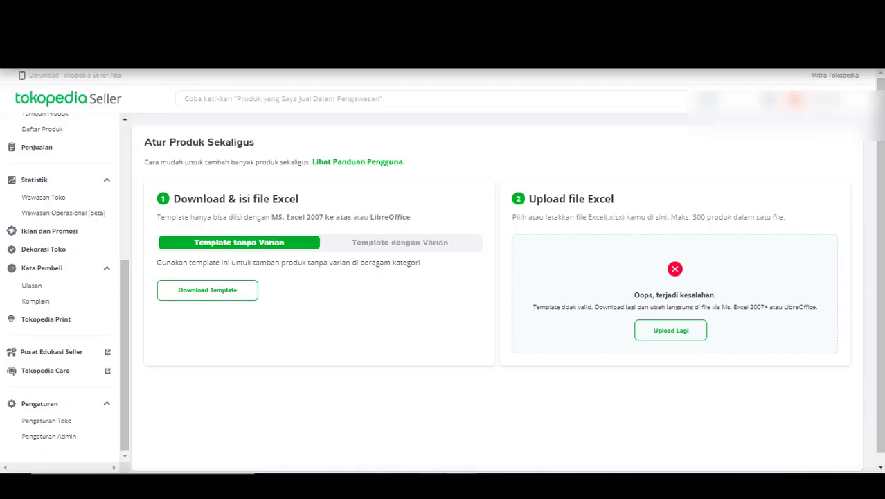
# Fill the Nomor Etalase code from cell G6 down to the newly added product in G7
pyautogui.click(538, 454)
pyautogui.moveTo(603, 451); pyautogui.dragTo(630, 454)
pyautogui.click(692, 413)
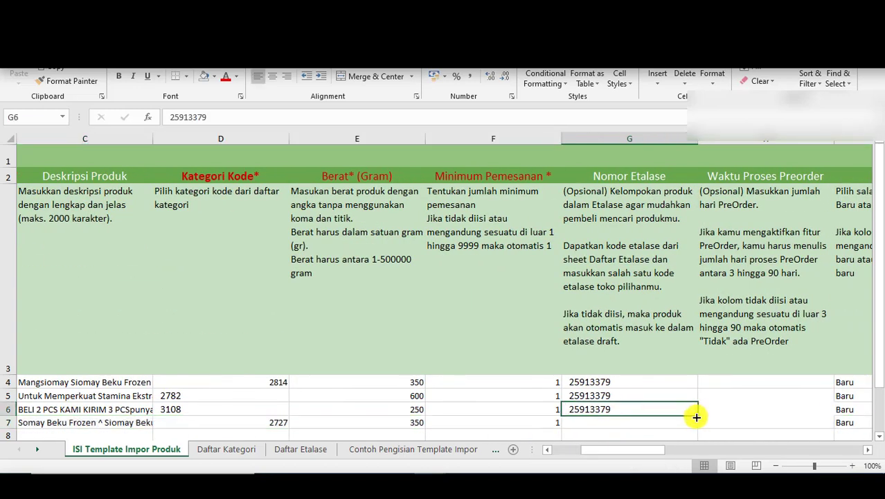
pyautogui.moveTo(697, 417); pyautogui.dragTo(696, 425)
pyautogui.moveTo(622, 449); pyautogui.dragTo(559, 454)
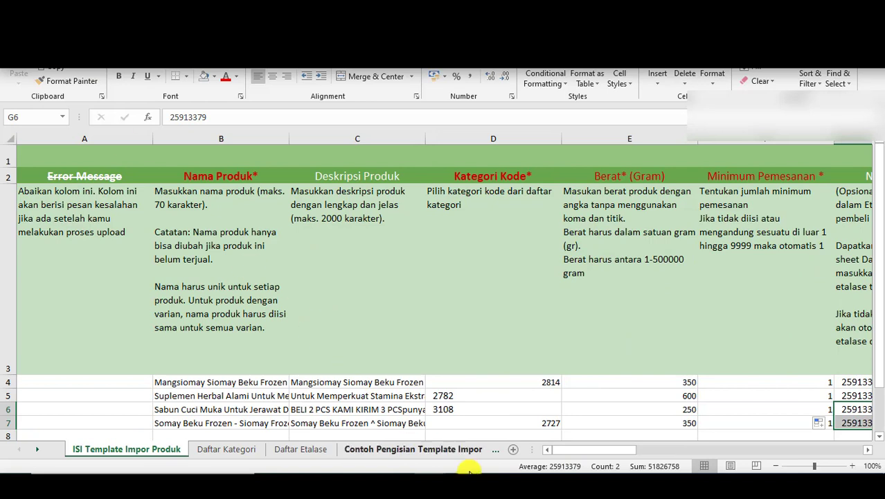
# Switch to the Tokopedia Seller page and upload tambah-sekaligus(9228463).xlsx from Downloads as the new product file
pyautogui.hotkey('alt', 'Tab')
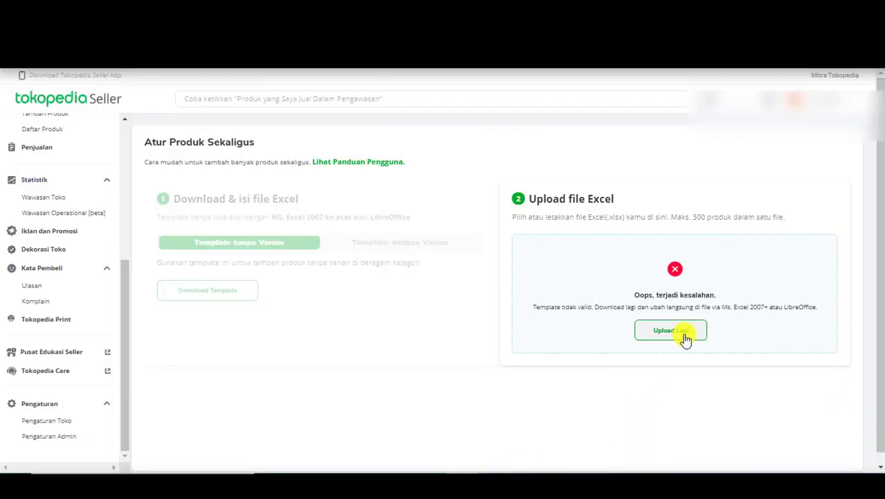
pyautogui.click(684, 342)
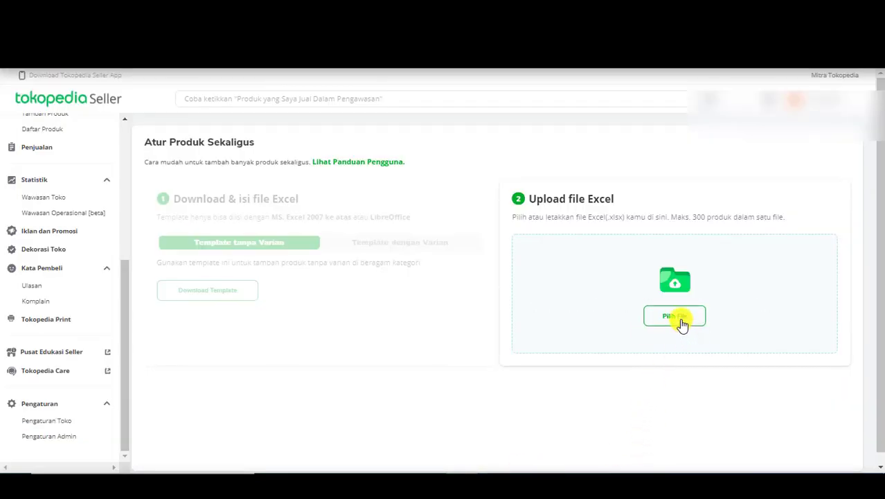
pyautogui.click(675, 317)
pyautogui.click(151, 225)
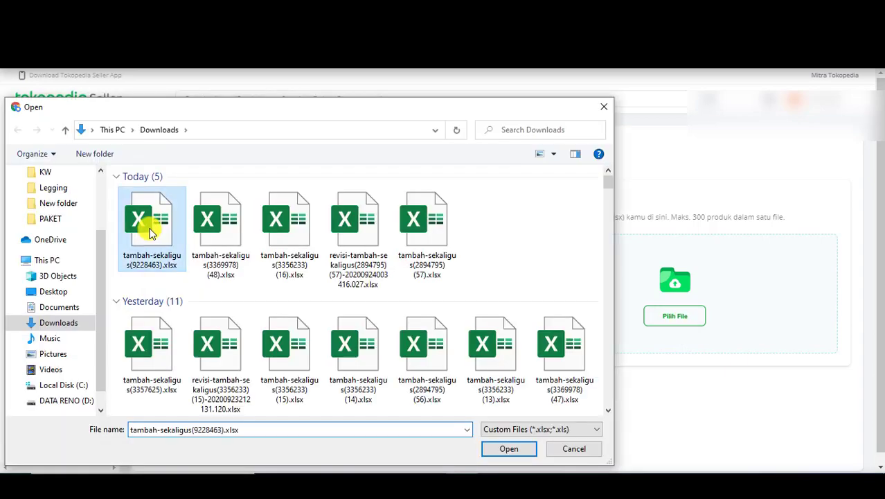
pyautogui.click(509, 449)
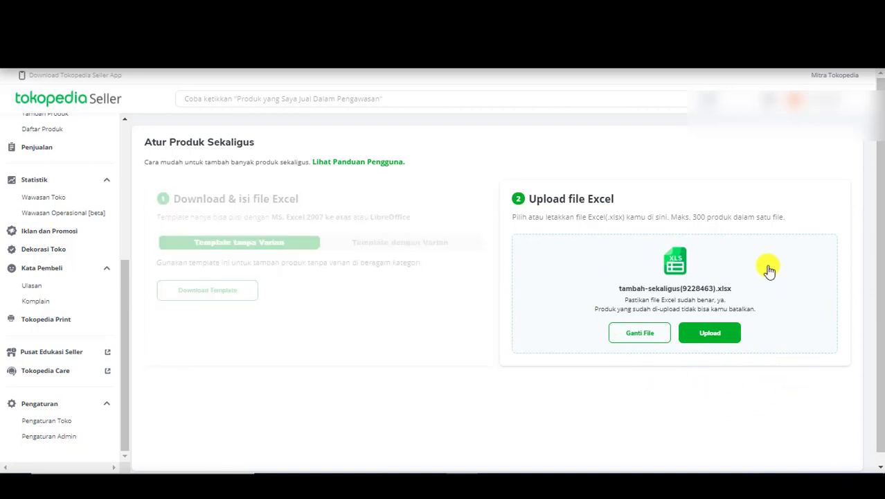
pyautogui.click(716, 335)
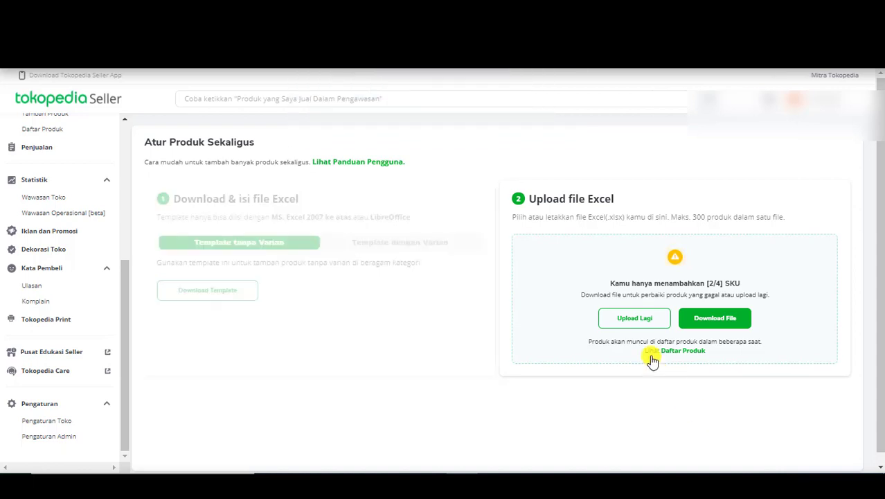
# Download and open the revision file listing the failed products, and widen its Error Message column A
pyautogui.click(721, 326)
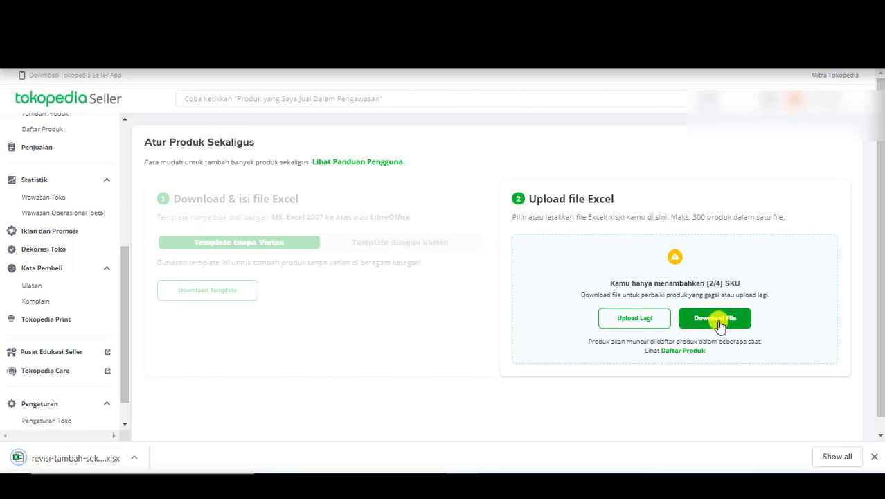
pyautogui.click(69, 457)
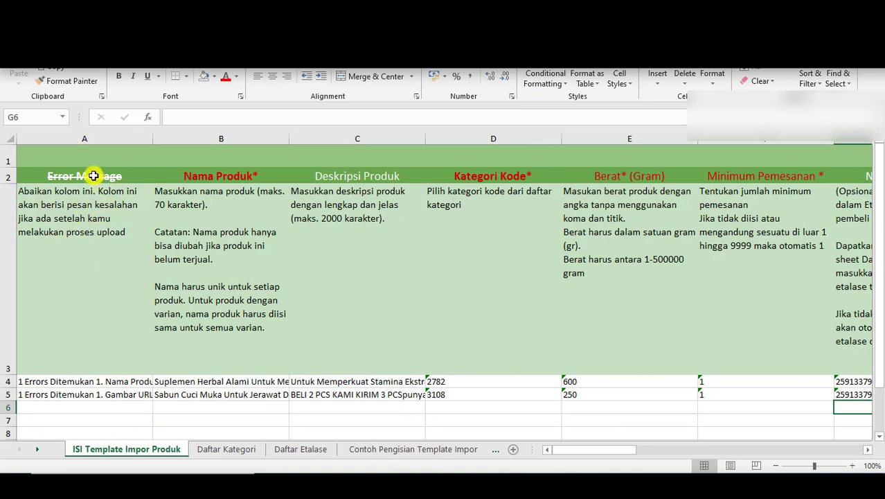
pyautogui.click(102, 381)
pyautogui.moveTo(153, 139); pyautogui.dragTo(539, 172)
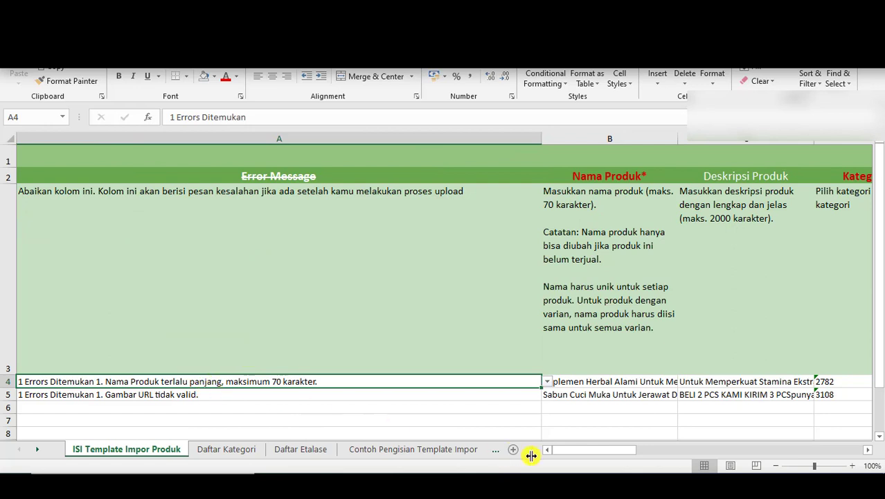
# Compare the error messages in rows 4 and 5 with the matching Nama Produk entries
pyautogui.click(592, 382)
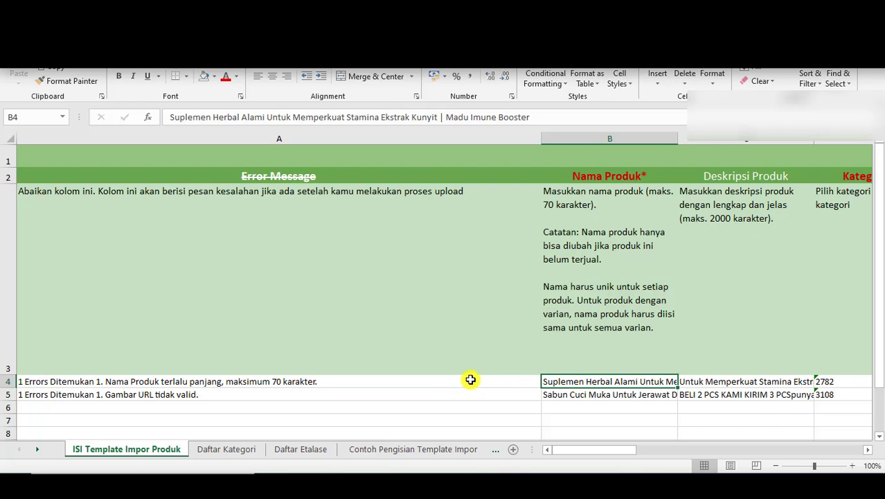
pyautogui.click(143, 394)
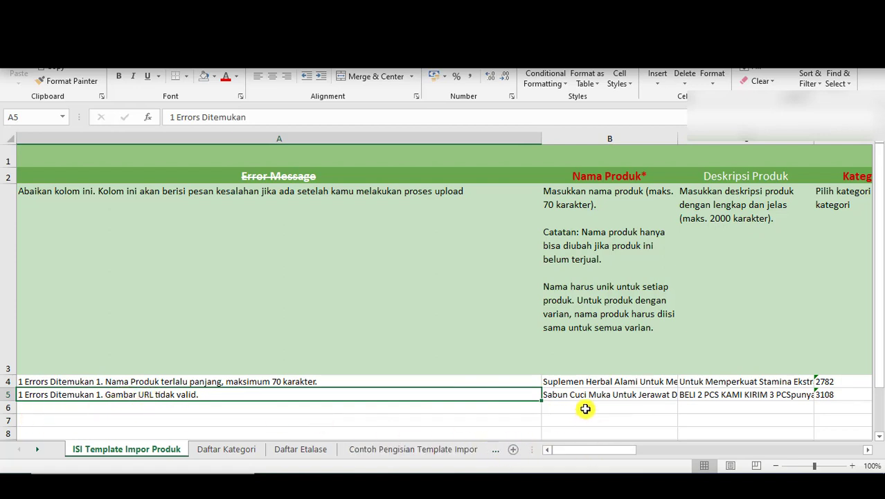
pyautogui.click(585, 383)
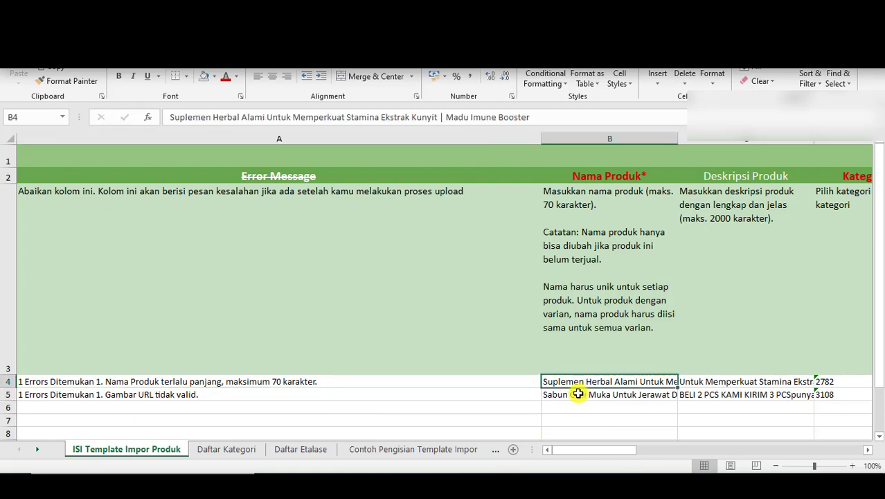
pyautogui.click(580, 395)
# Examine the image links of the product in row 5 across the Gambar columns of the revision workbook
pyautogui.moveTo(591, 457); pyautogui.dragTo(696, 441)
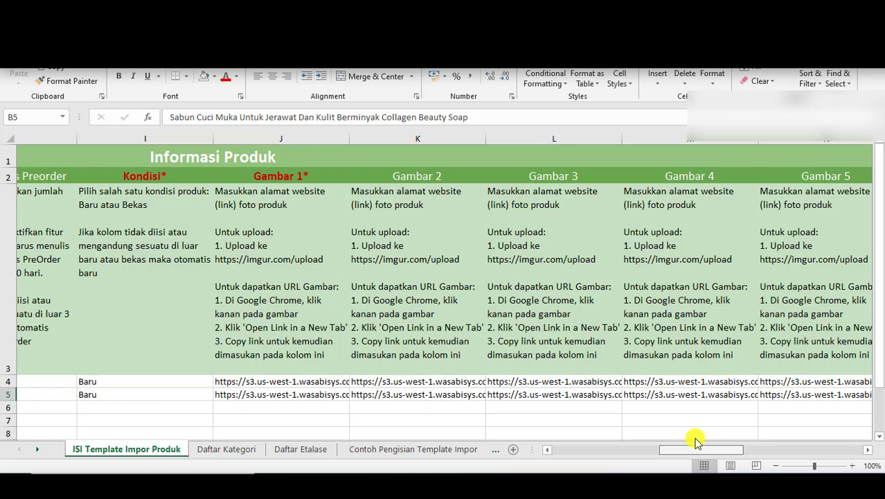
pyautogui.moveTo(697, 440); pyautogui.dragTo(700, 447)
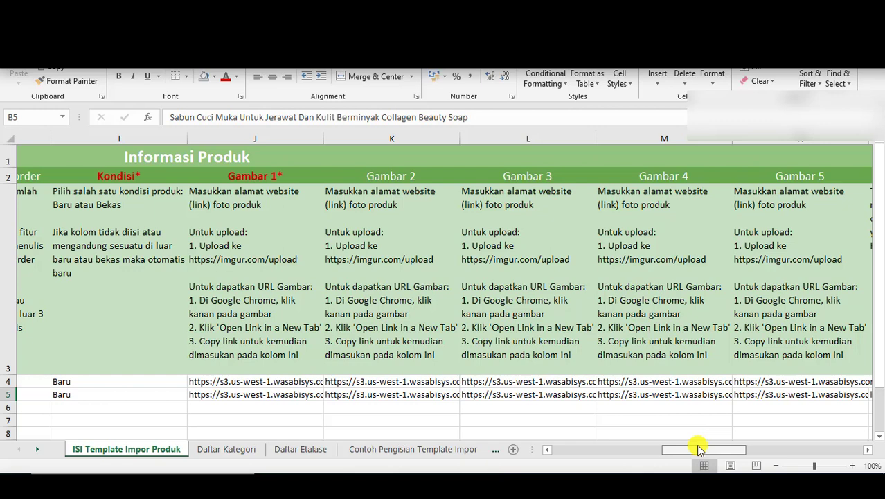
pyautogui.moveTo(700, 448); pyautogui.dragTo(703, 449)
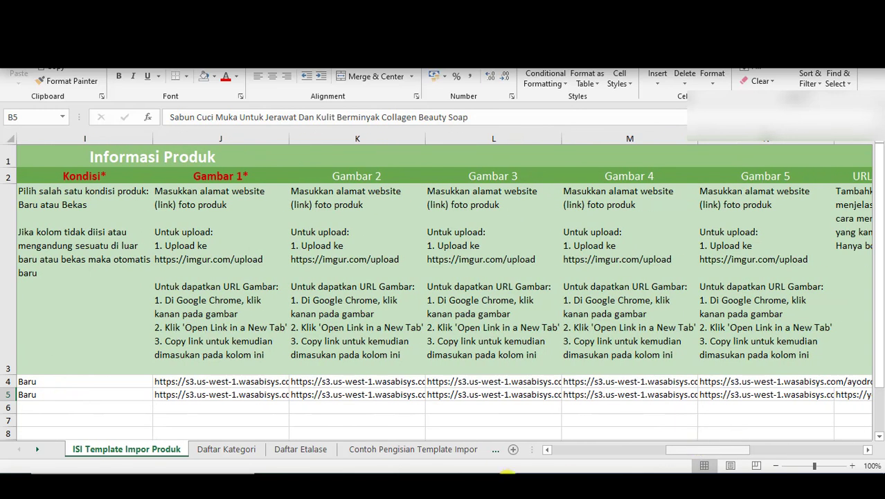
pyautogui.click(244, 394)
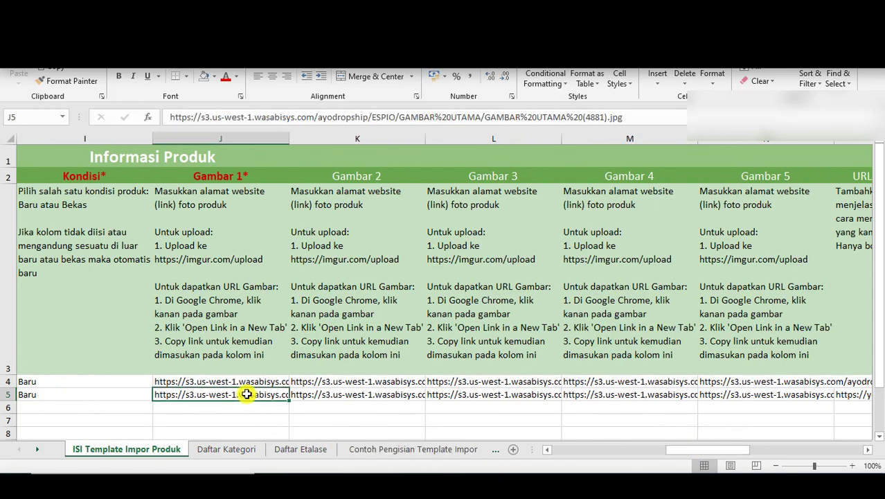
pyautogui.click(333, 395)
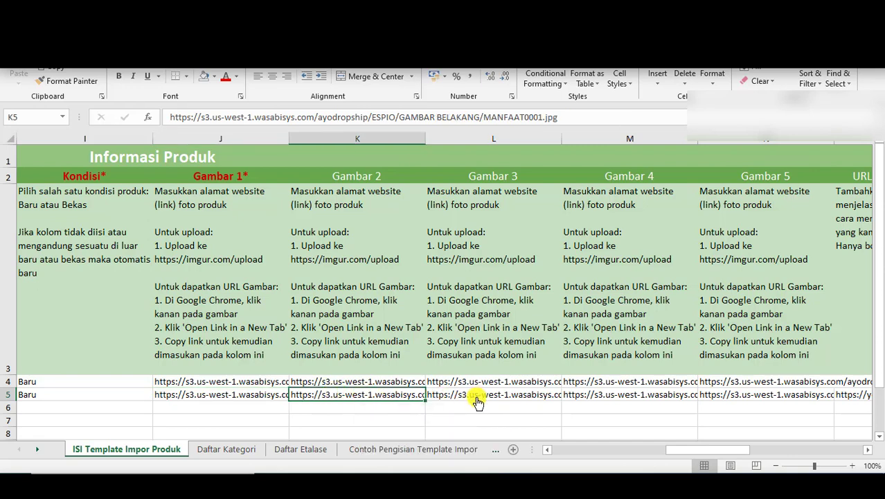
pyautogui.click(478, 398)
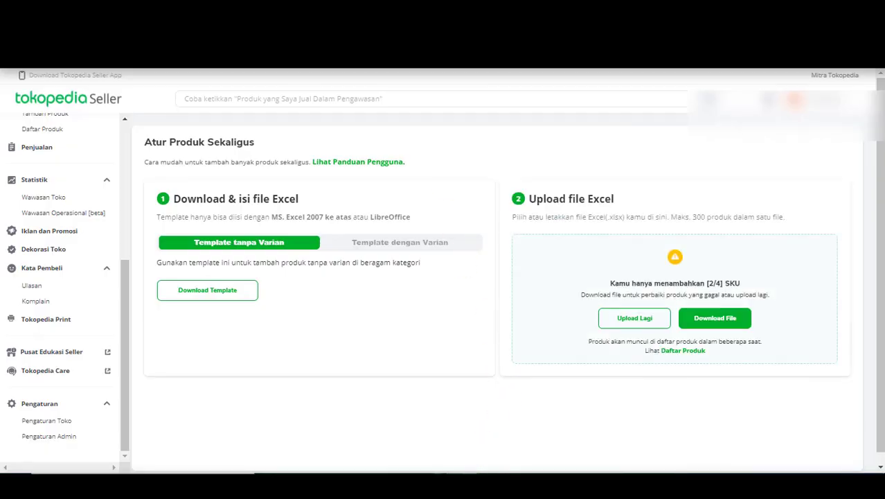
pyautogui.moveTo(598, 447)
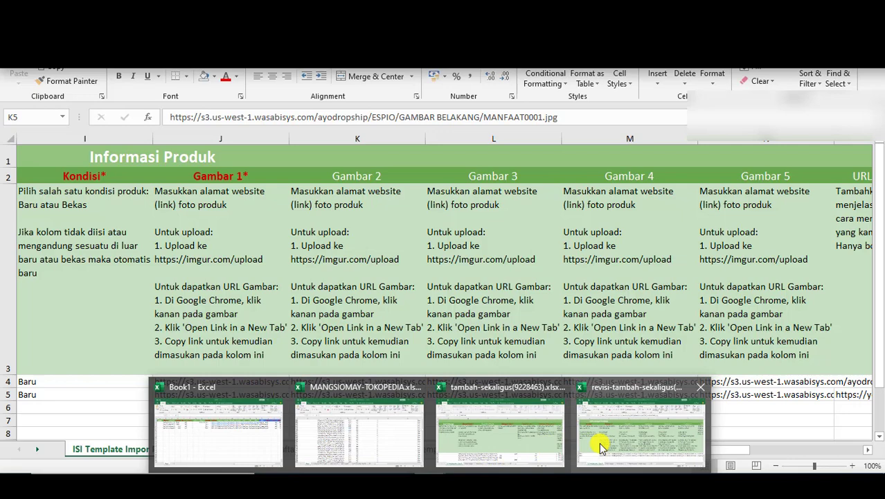
pyautogui.click(658, 450)
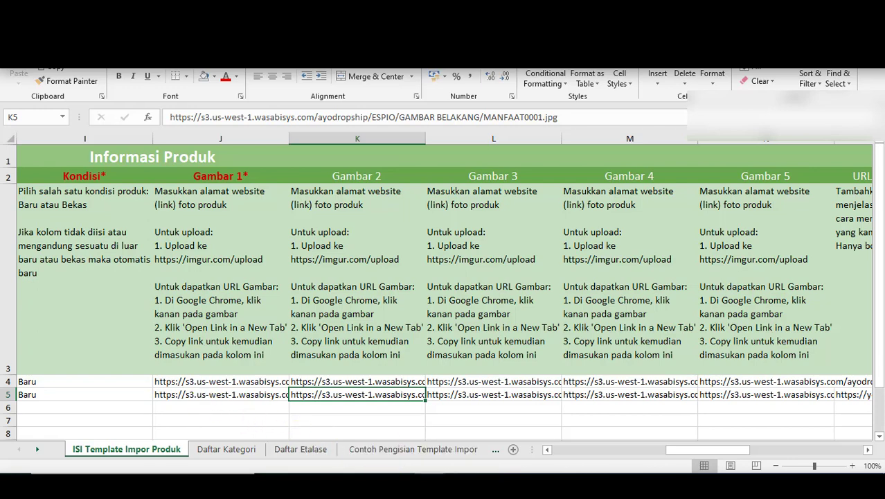
pyautogui.click(83, 419)
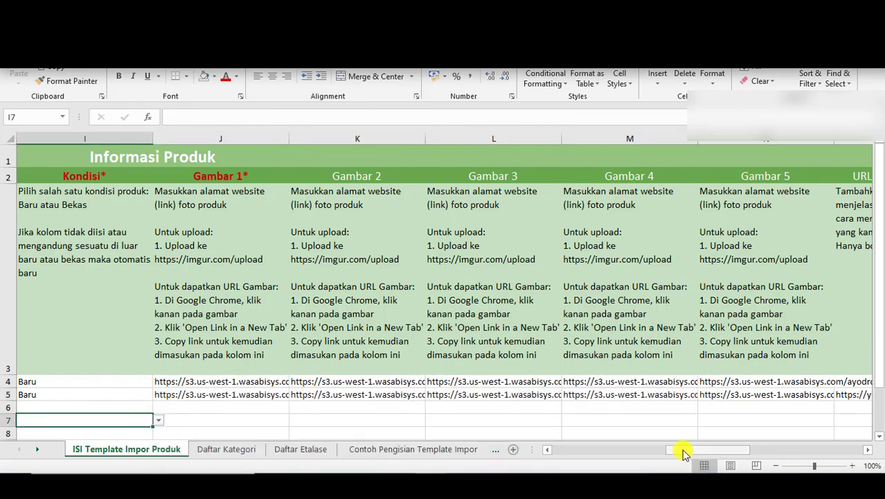
# Check the product name in row 5 of the revision file and switch to the source workbook listing the collagen soap products
pyautogui.moveTo(684, 453); pyautogui.dragTo(517, 457)
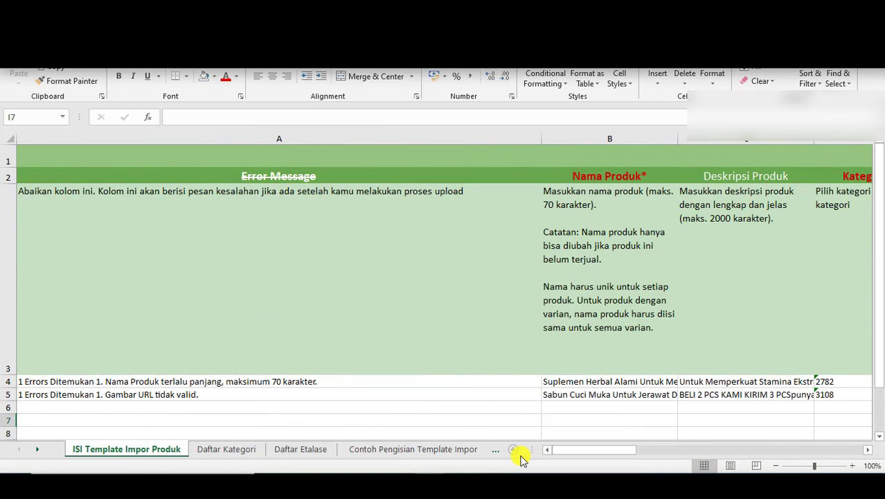
pyautogui.click(600, 397)
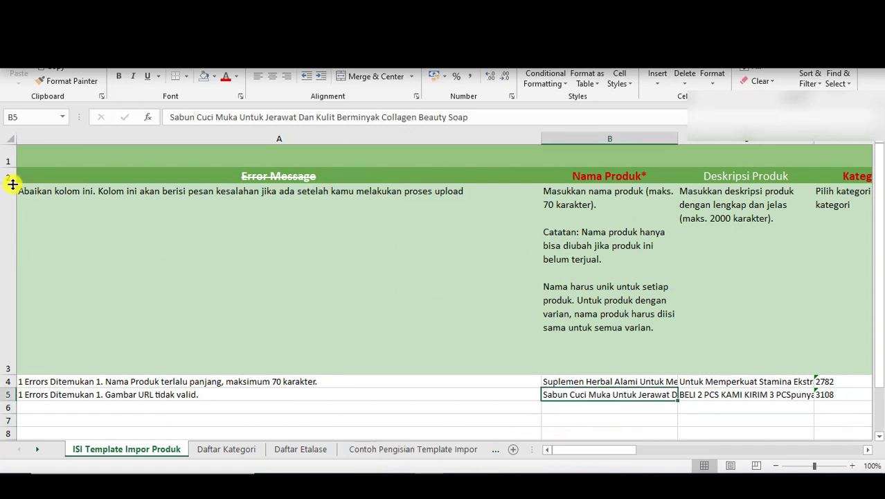
pyautogui.click(15, 67)
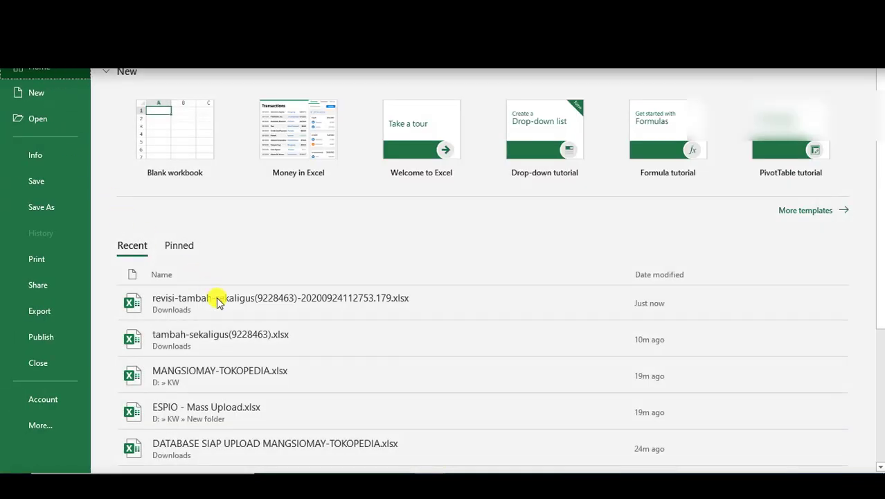
pyautogui.scroll(-3, 276, 385)
pyautogui.press('Escape')
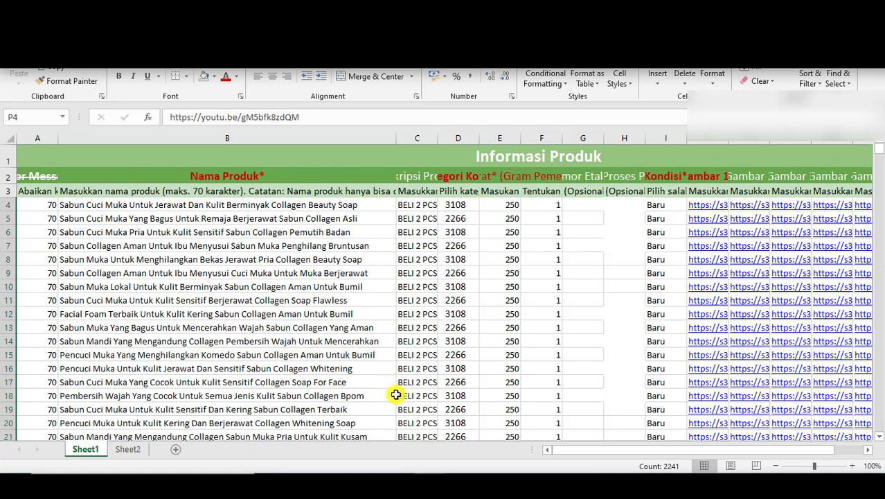
# Copy the five image links in J4:N4 for Sabun Cuci Muka Untuk Jerawat Dan Kulit Berminyak Collagen Beauty Soap
pyautogui.click(695, 205)
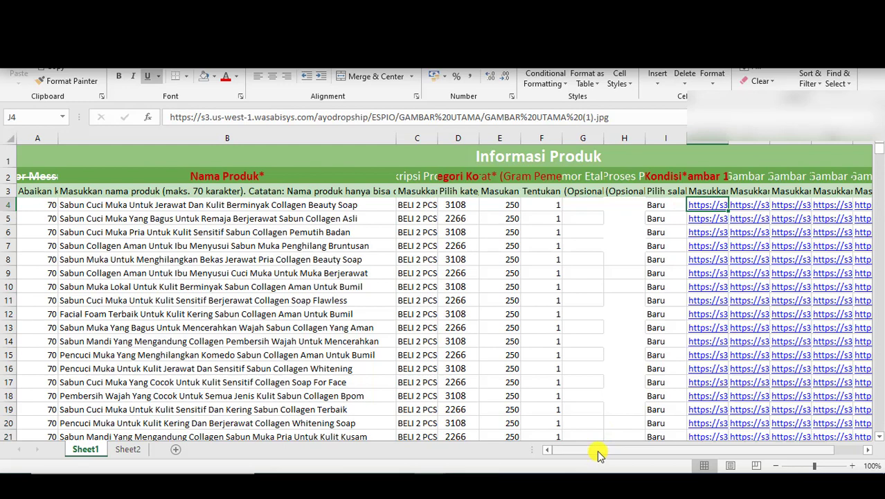
pyautogui.moveTo(600, 454); pyautogui.dragTo(632, 451)
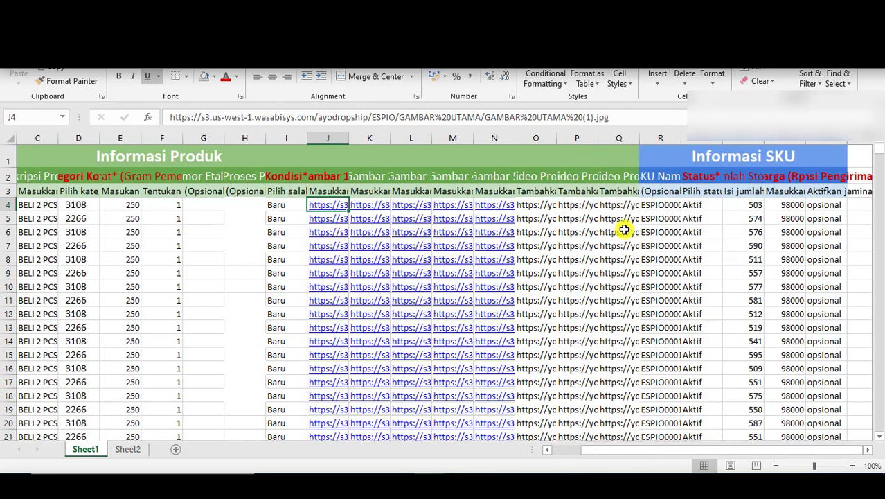
pyautogui.keyDown('shift'); pyautogui.click(496, 204); pyautogui.keyUp('shift')
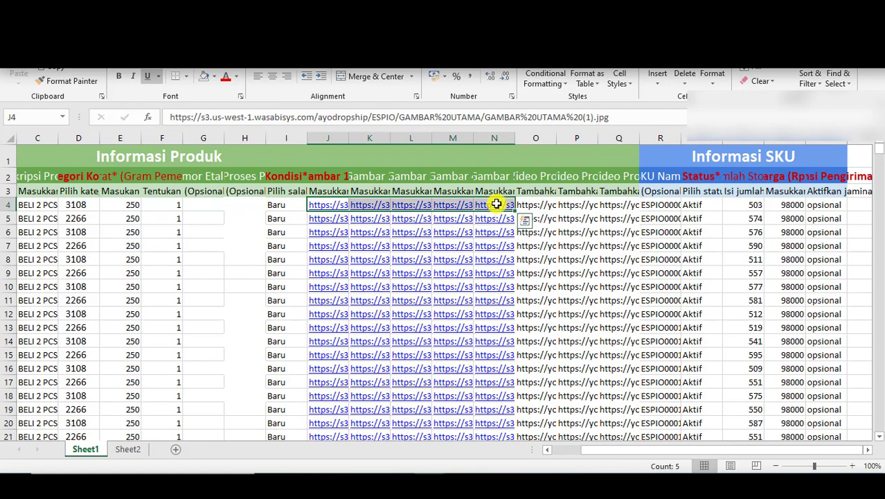
pyautogui.rightClick(497, 202)
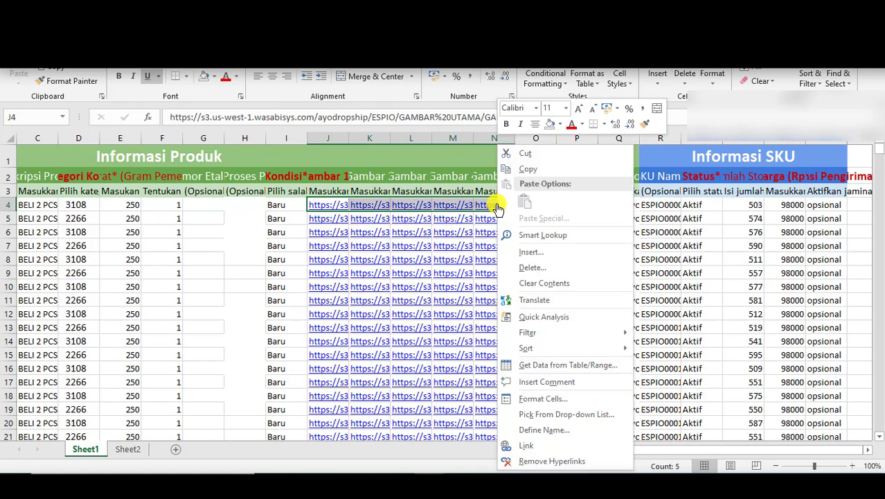
pyautogui.click(528, 169)
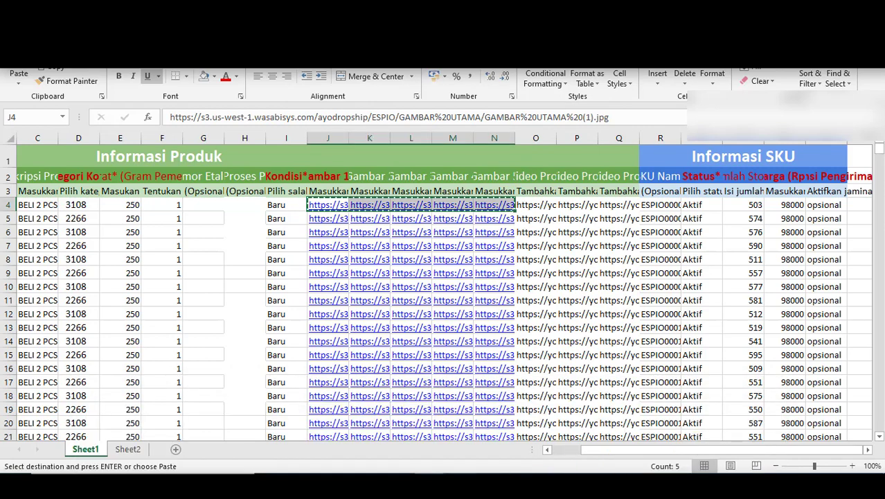
# Return to the revision workbook and paste the copied image links into row 5, starting at Gambar 1 in J5
pyautogui.click(551, 440)
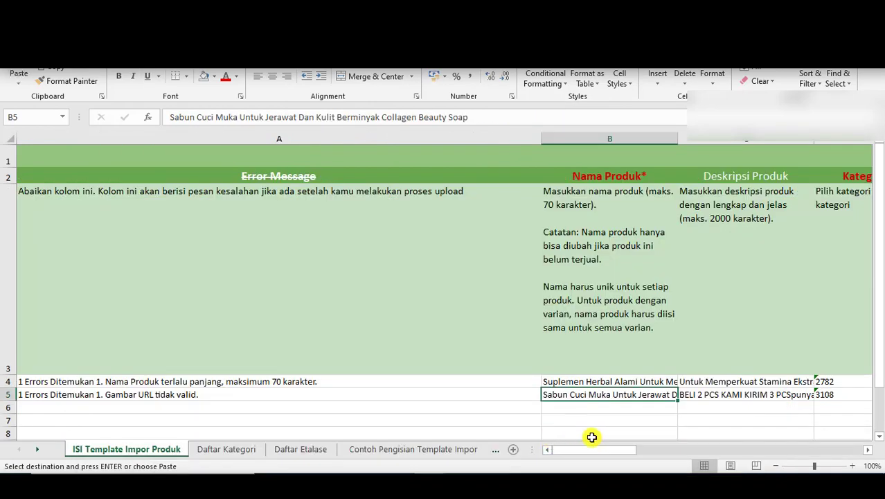
pyautogui.moveTo(620, 457); pyautogui.dragTo(700, 454)
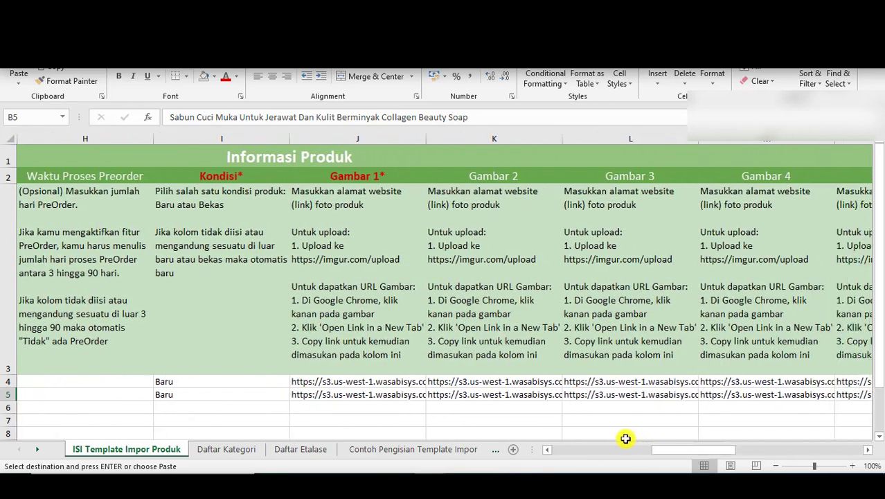
pyautogui.click(273, 396)
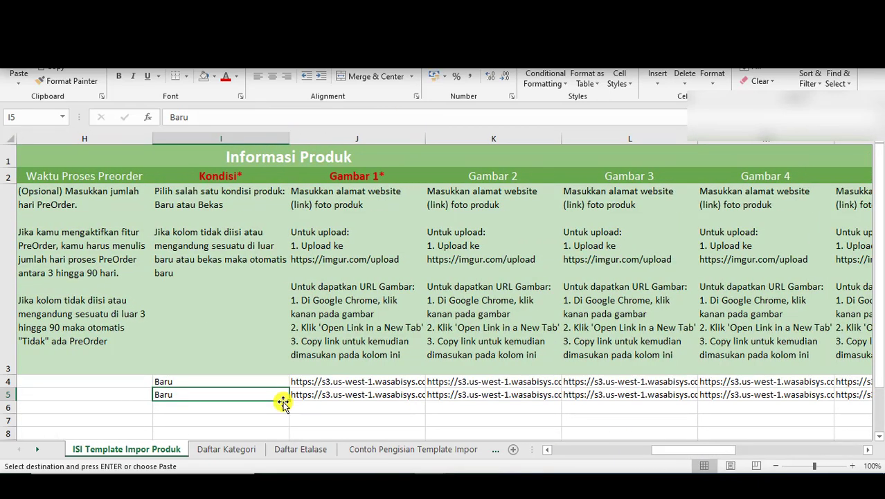
pyautogui.press('Right')
pyautogui.hotkey('ctrl', 'v')
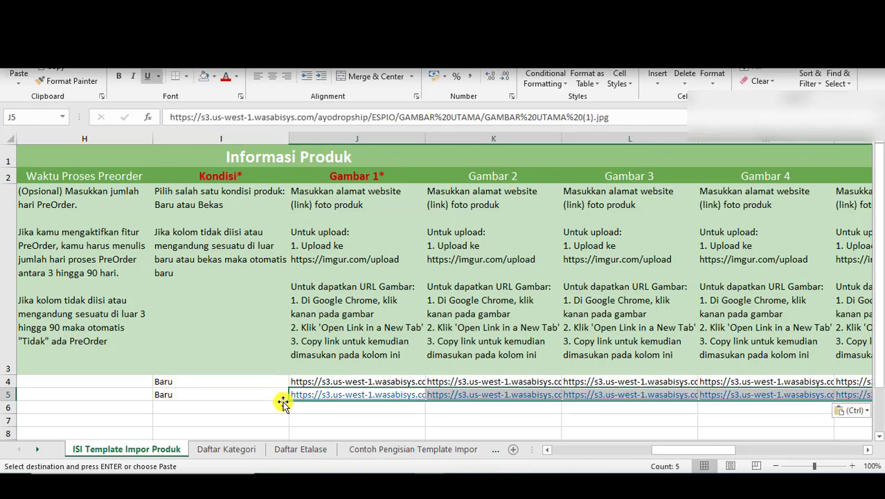
# Count the characters of the product name in B4 by entering =len(B4) in A4
pyautogui.moveTo(670, 450); pyautogui.dragTo(486, 447)
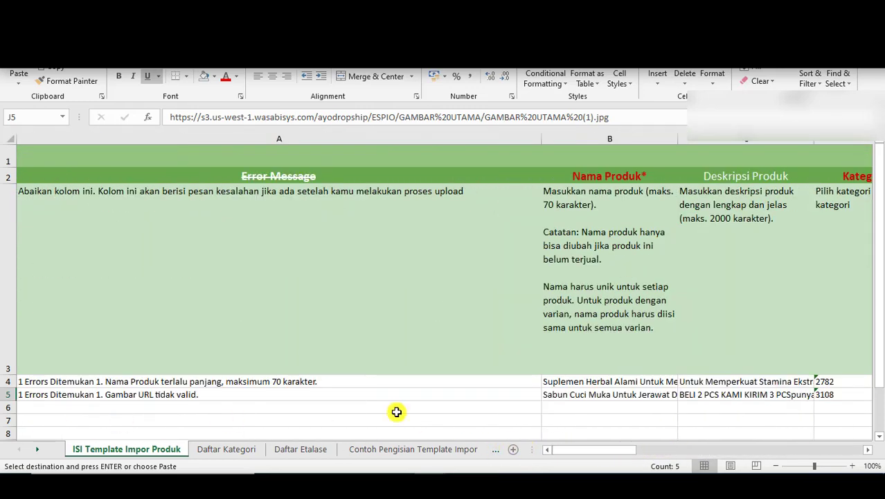
pyautogui.click(577, 380)
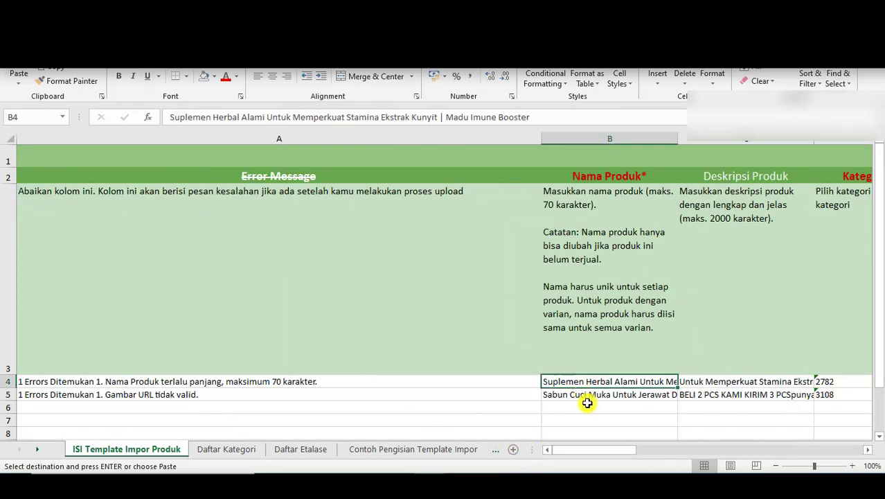
pyautogui.moveTo(584, 451); pyautogui.dragTo(580, 451)
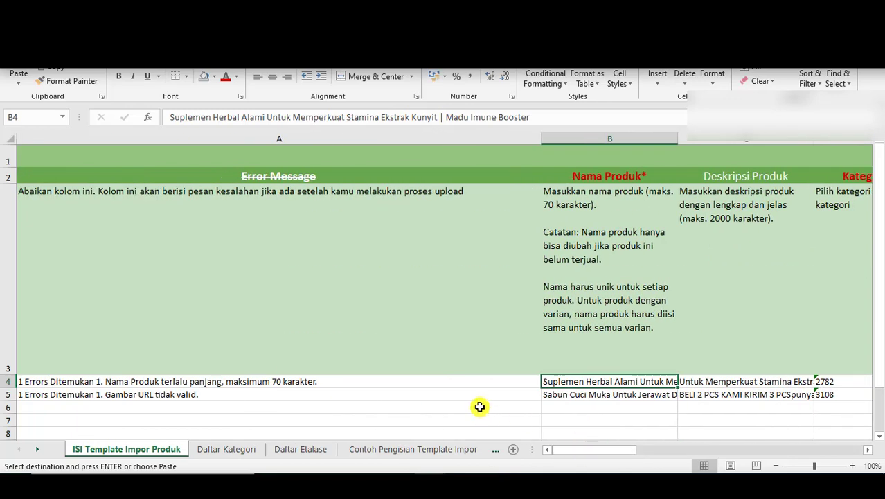
pyautogui.click(476, 383)
pyautogui.write('=')
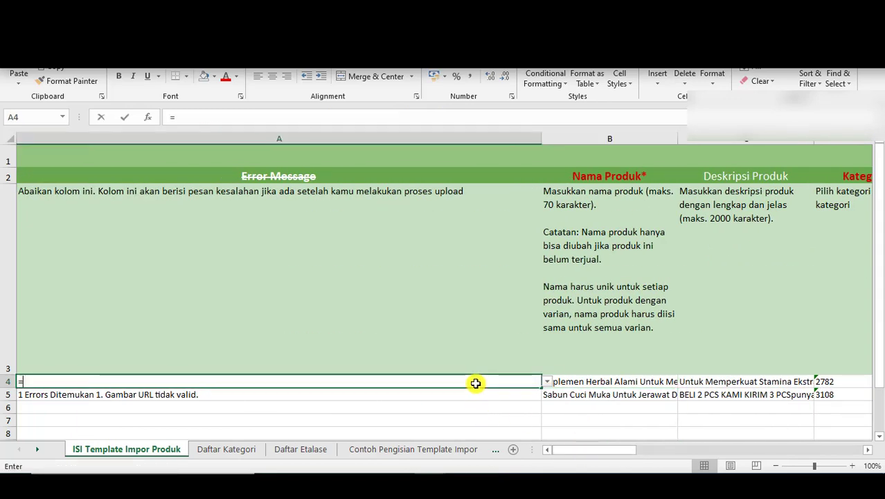
pyautogui.write('len')
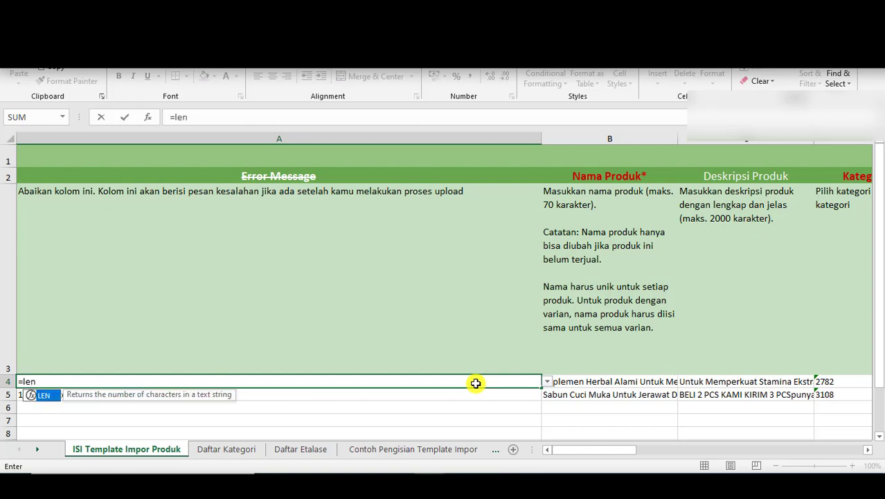
pyautogui.write('(')
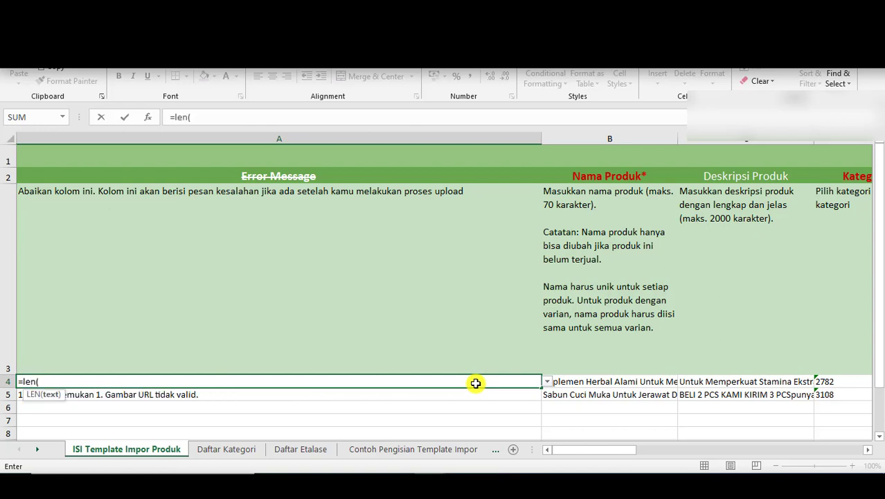
pyautogui.click(595, 382)
pyautogui.write(')')
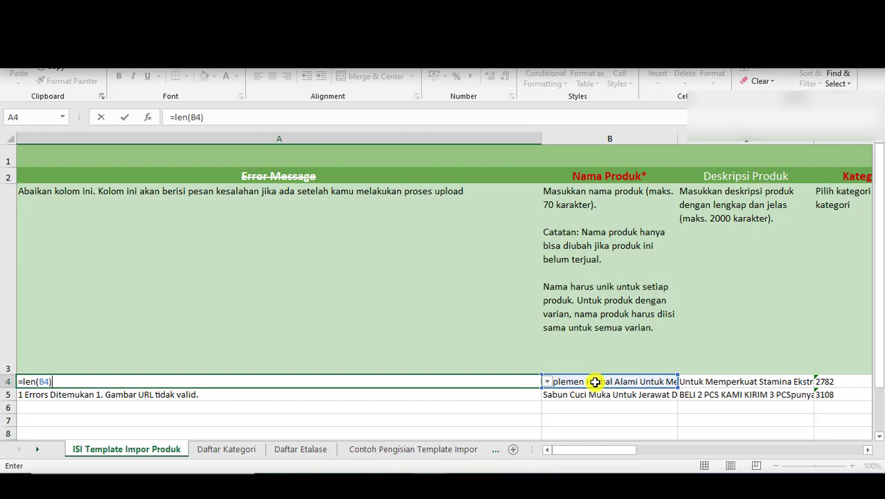
pyautogui.press('Return')
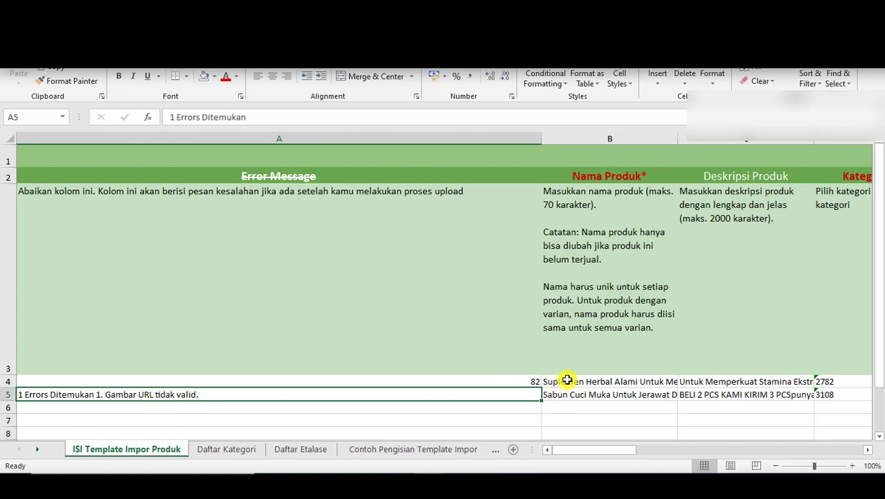
# Shorten the product name in B4 to "Suplemen Memperkuat Stamina Ekstrak Kunyit | Madu Imune Booster"
pyautogui.click(567, 380)
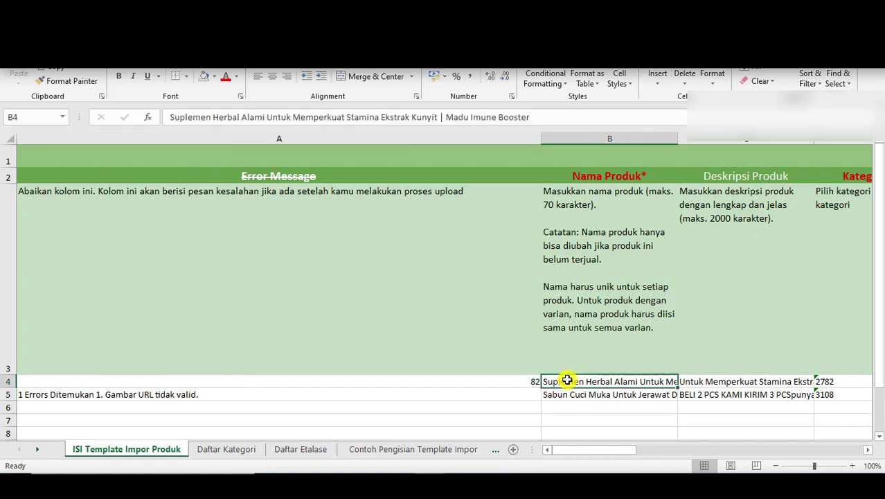
pyautogui.doubleClick(663, 381)
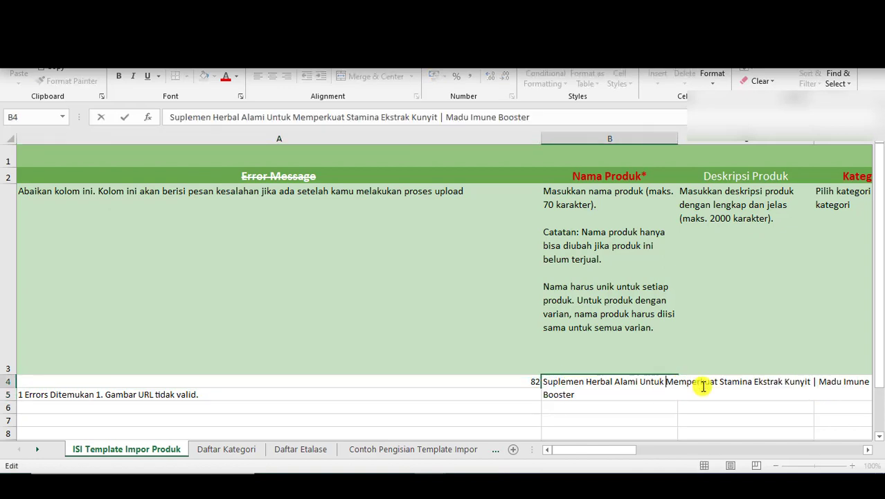
pyautogui.press('BackSpace')
pyautogui.press('BackSpace')
pyautogui.press('BackSpace')
pyautogui.press('BackSpace')
pyautogui.press('BackSpace')
pyautogui.press('BackSpace')
pyautogui.press('BackSpace')
pyautogui.press('BackSpace')
pyautogui.press('BackSpace')
pyautogui.press('BackSpace')
pyautogui.press('BackSpace')
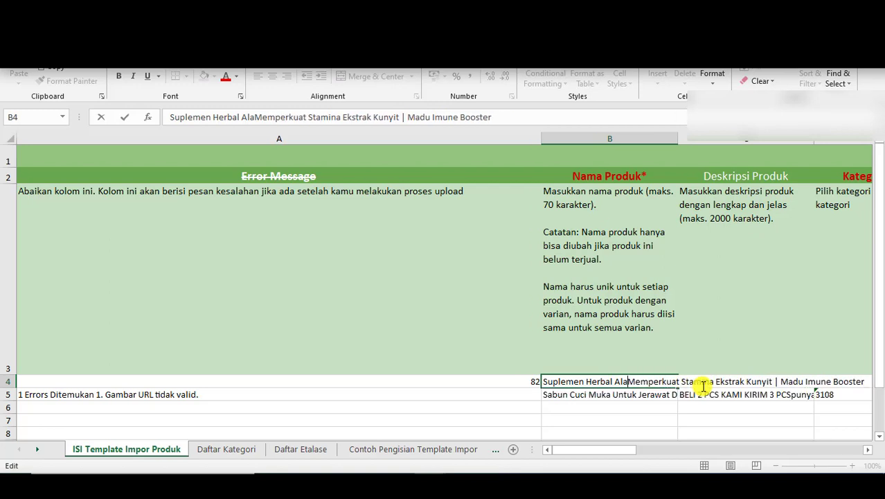
pyautogui.press('BackSpace')
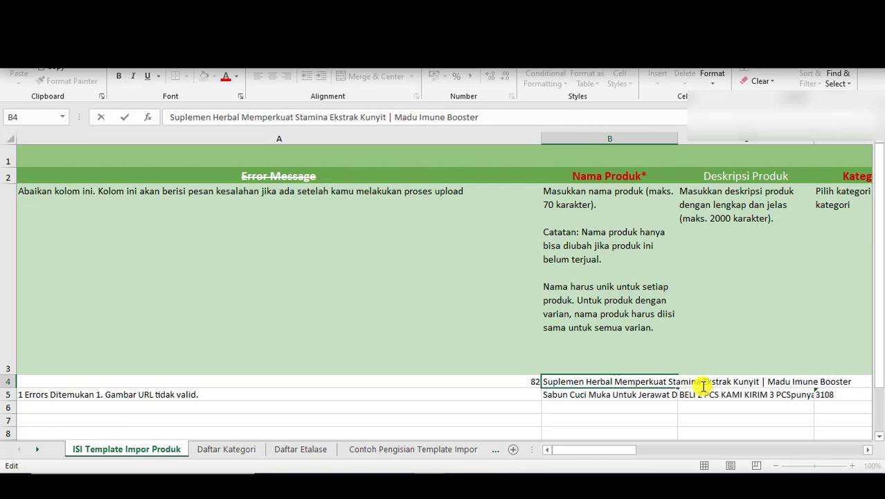
pyautogui.press('BackSpace')
pyautogui.press('BackSpace')
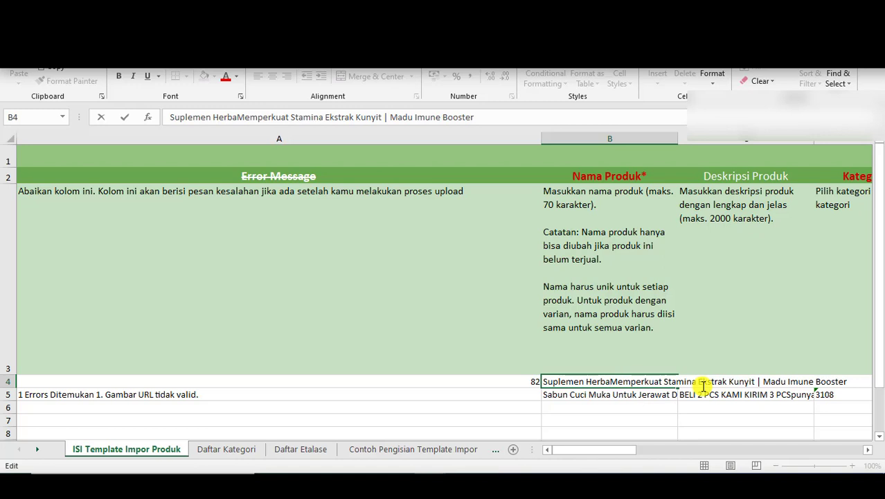
pyautogui.press('BackSpace')
pyautogui.press('BackSpace')
pyautogui.press('BackSpace')
pyautogui.press('BackSpace')
pyautogui.press('BackSpace')
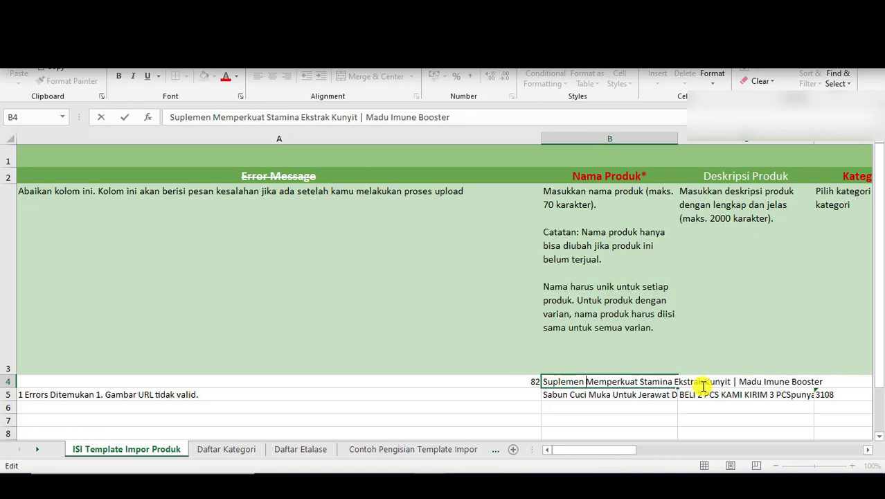
pyautogui.press('Return')
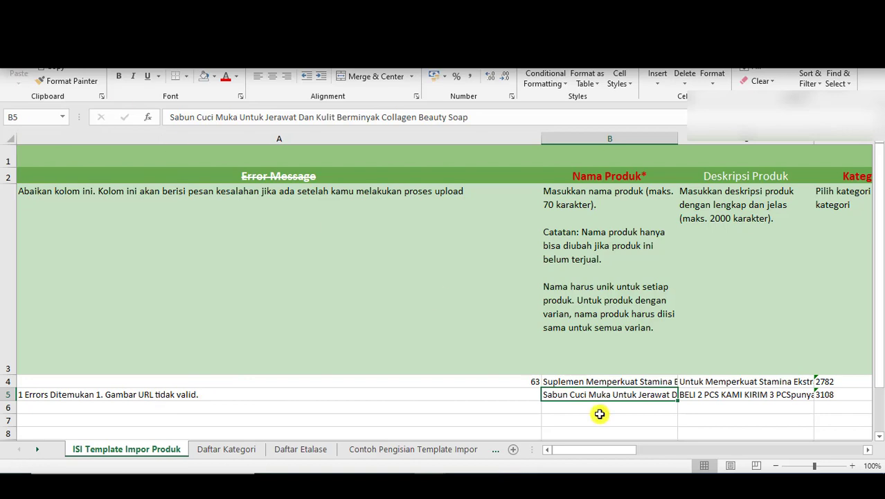
# Switch to the Tokopedia Seller page, upload revisi-tambah-sekaligus(9228463)-20200924112753.179.xlsx from Downloads, and review the products in Daftar Produk
pyautogui.hotkey('alt', 'Tab')
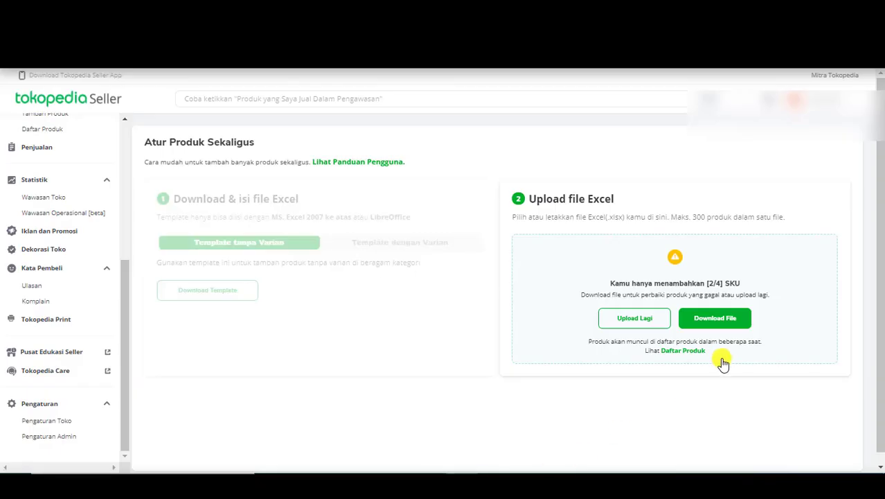
pyautogui.click(636, 319)
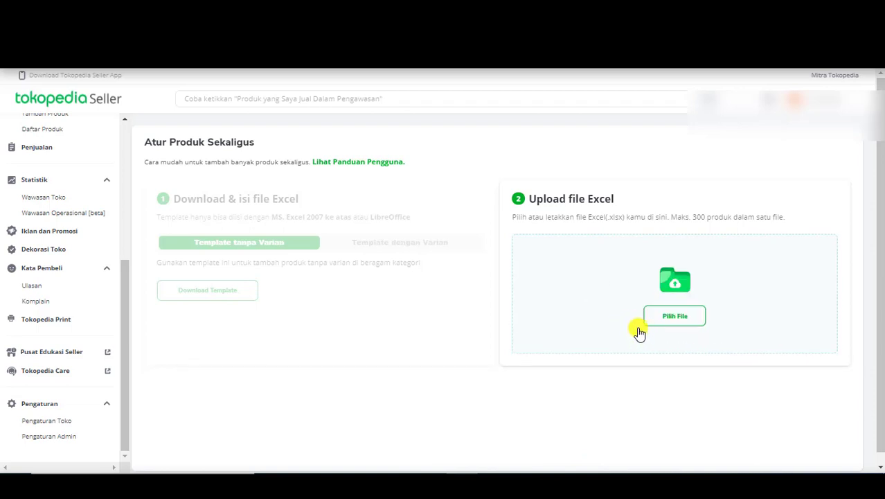
pyautogui.click(645, 323)
pyautogui.click(146, 226)
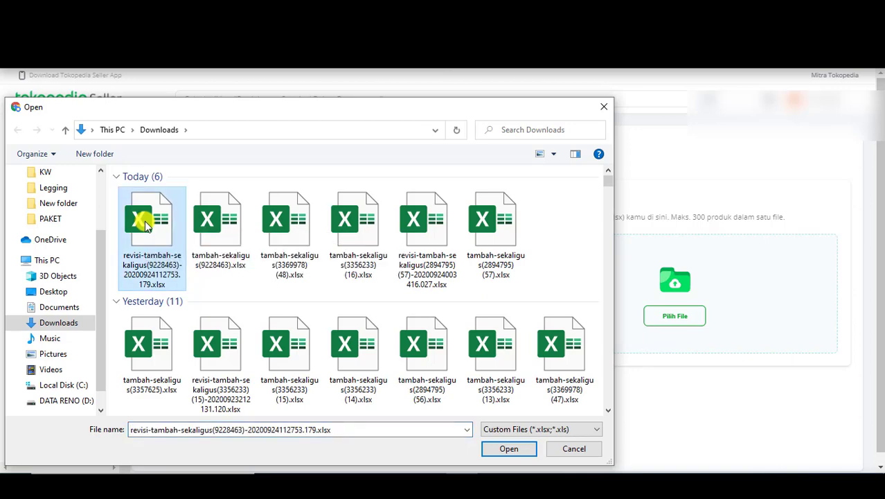
pyautogui.click(509, 449)
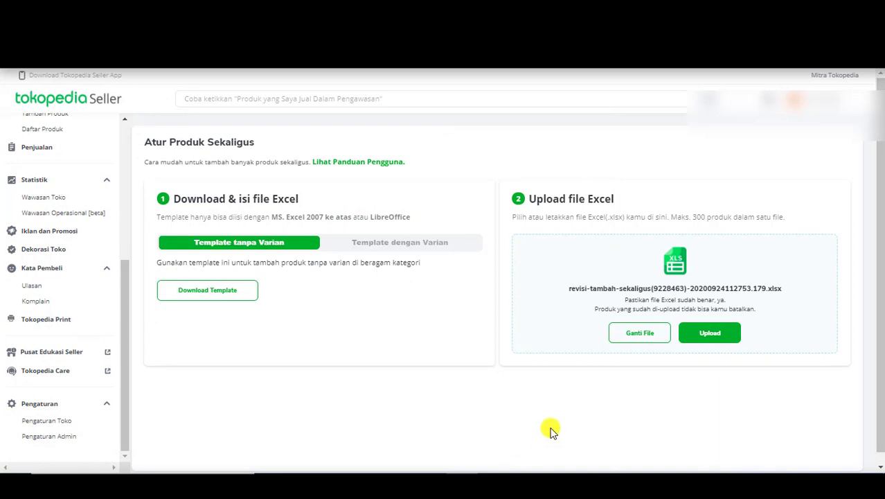
pyautogui.click(709, 334)
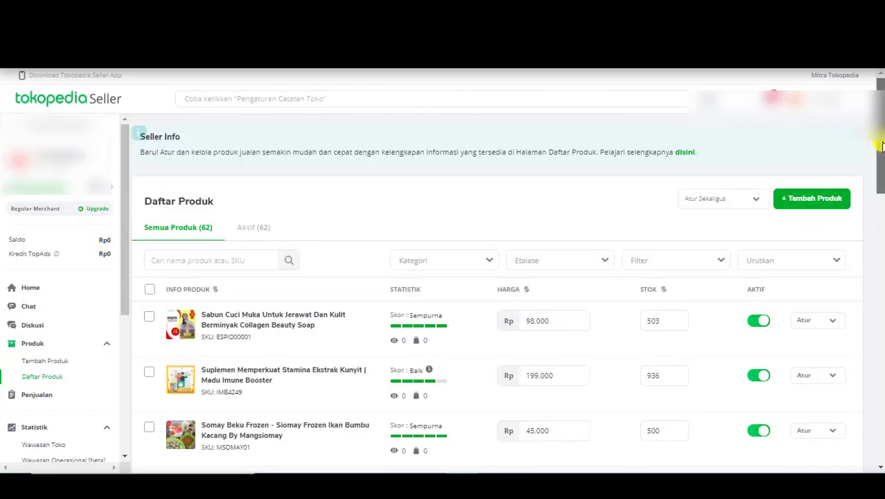
pyautogui.moveTo(881, 147); pyautogui.dragTo(882, 157)
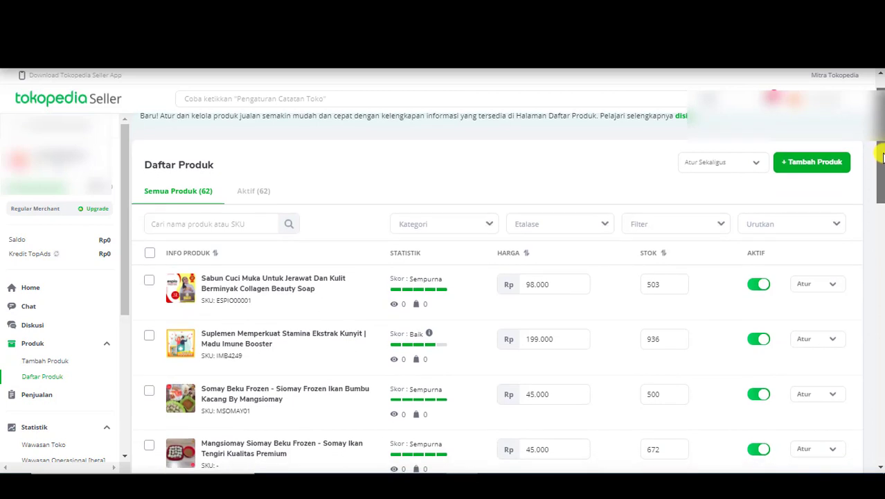